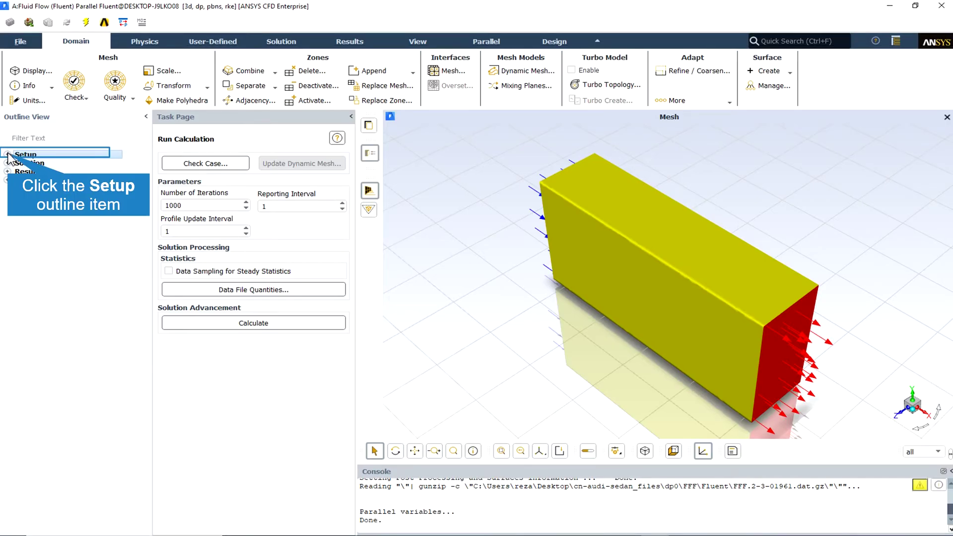
- Set the General setup to a steady, pressure-based solver
click(9, 156)
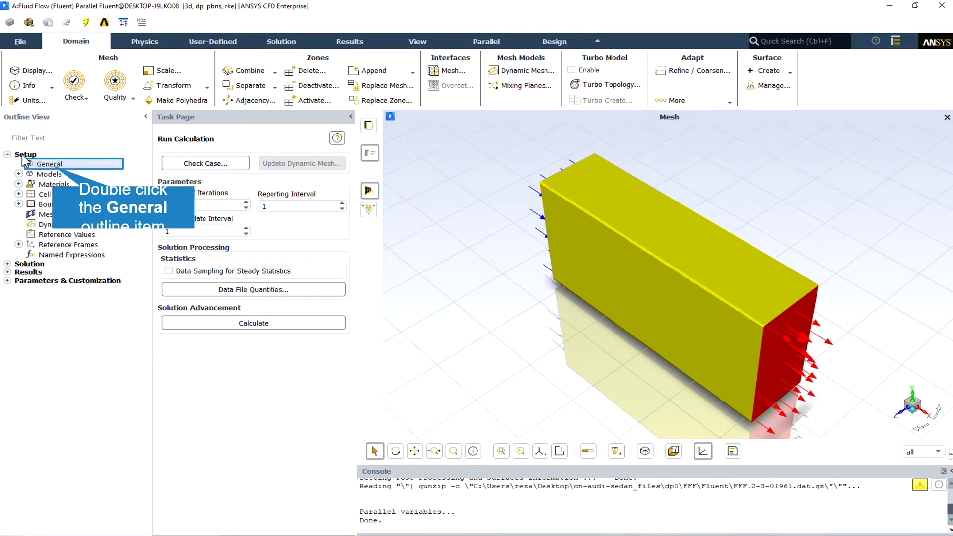
double_click(51, 164)
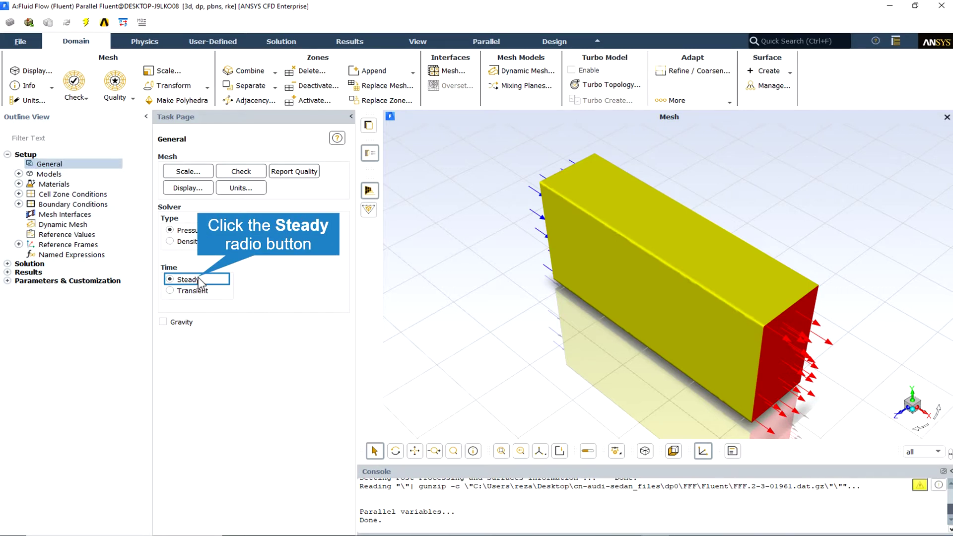
click(200, 282)
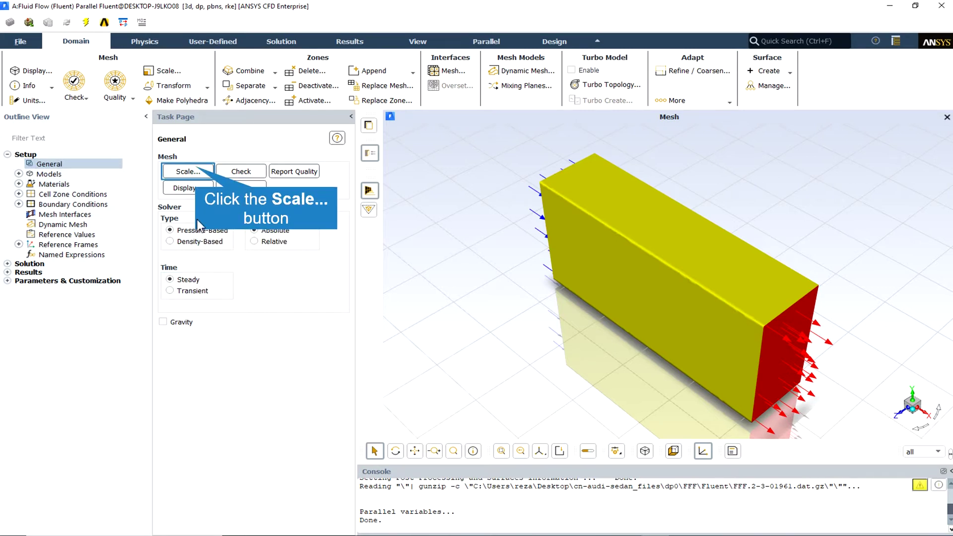
- Check the mesh extents in the Scale Mesh settings without changing them
click(197, 171)
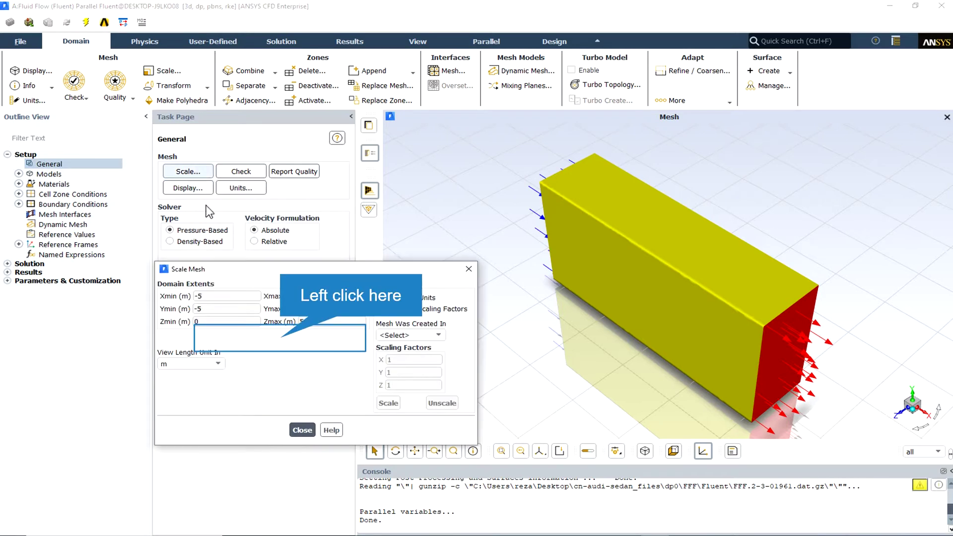
click(280, 338)
click(293, 436)
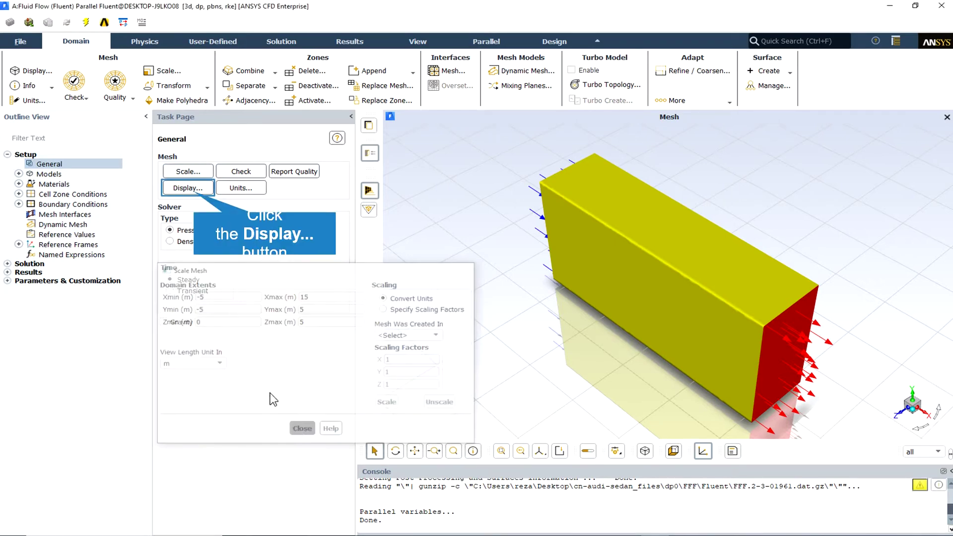
- Display only the audi car surface and orbit around it
click(195, 192)
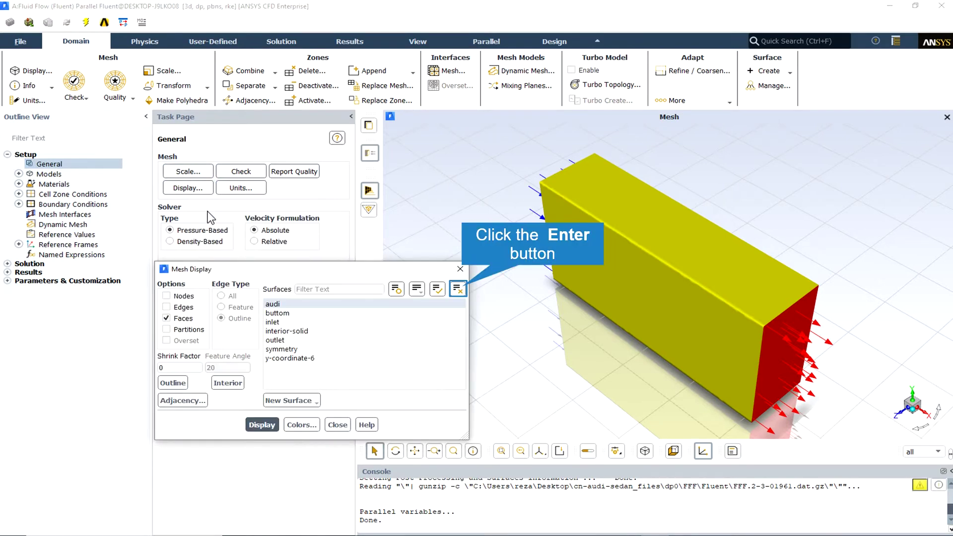
click(458, 289)
click(273, 304)
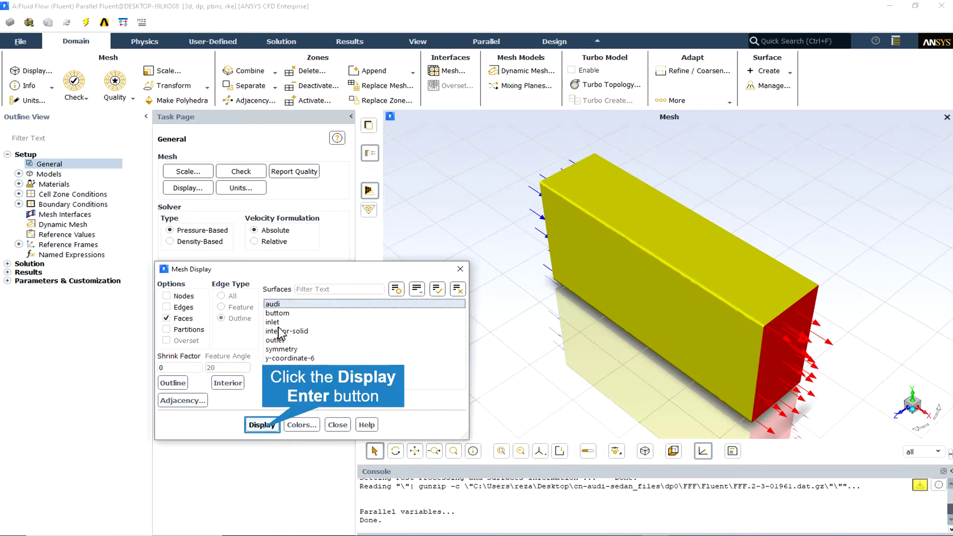
click(263, 428)
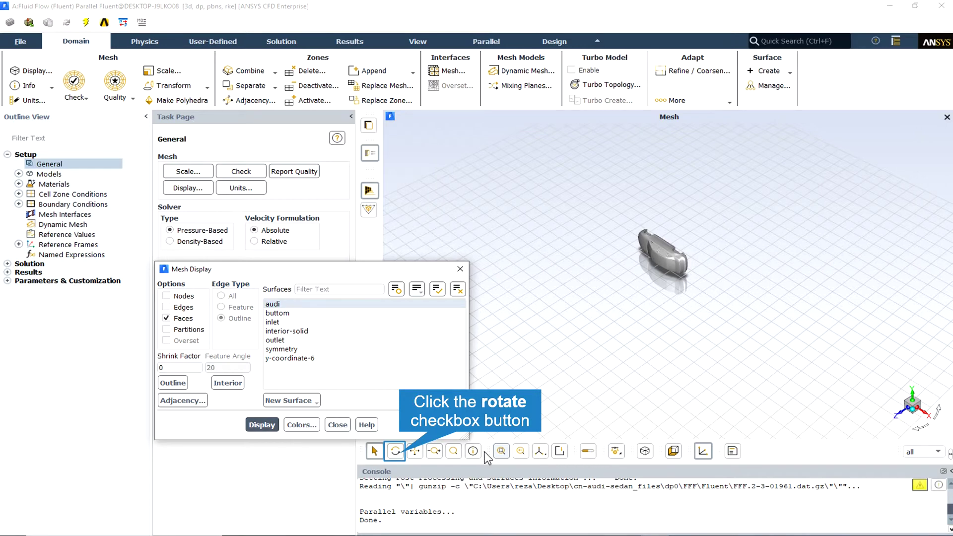
click(396, 450)
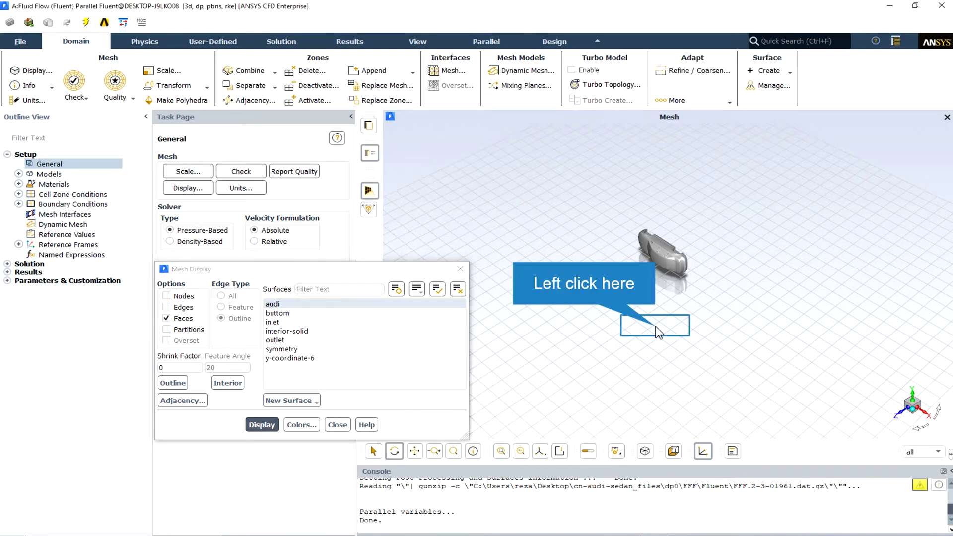
drag(656, 332, 836, 107)
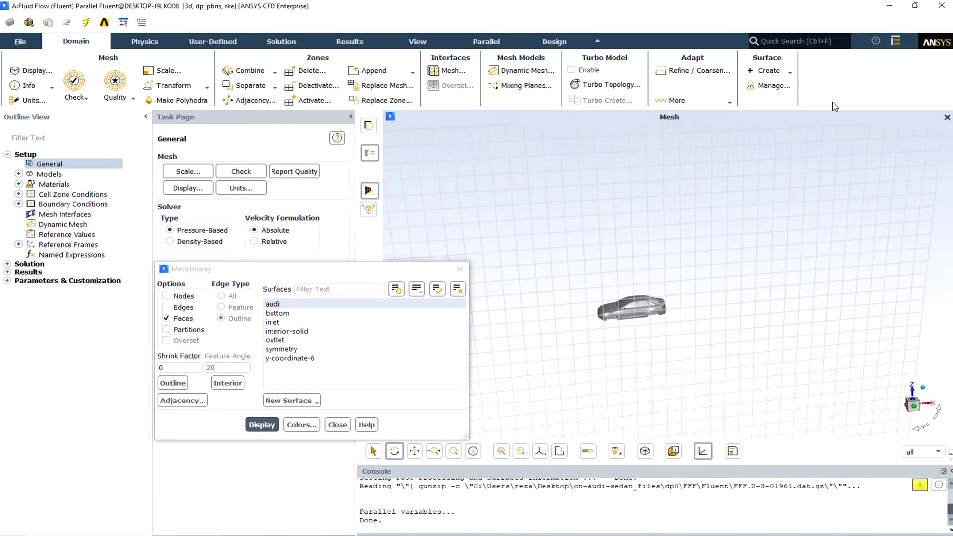
- Add inlet, outlet, buttom and y-coordinate-6 surfaces to the display, viewing the domain from above
click(287, 328)
click(274, 426)
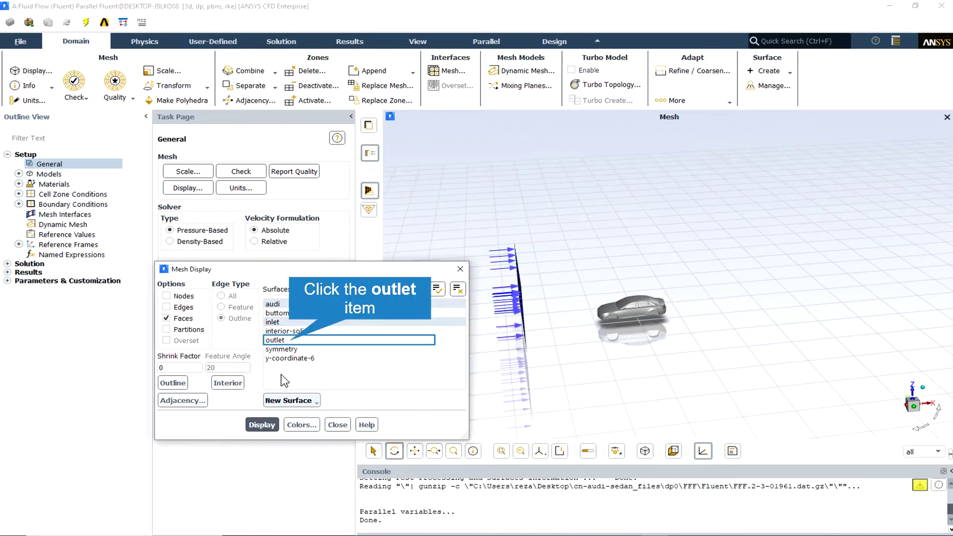
click(291, 342)
click(273, 425)
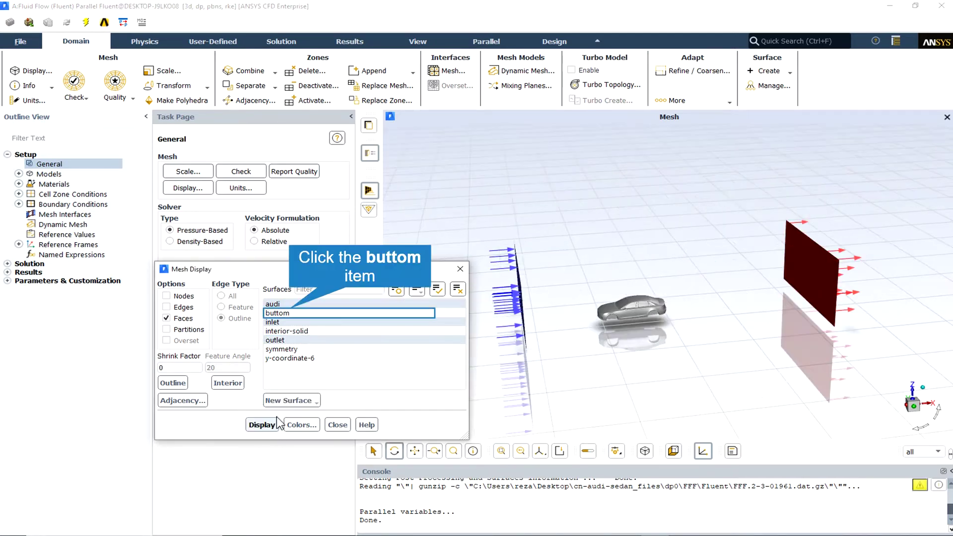
click(291, 314)
click(275, 423)
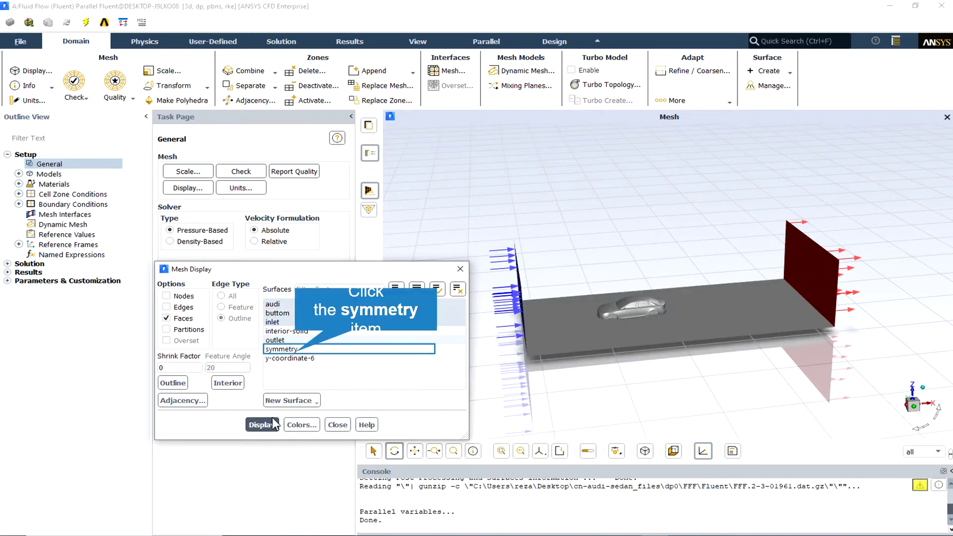
click(298, 349)
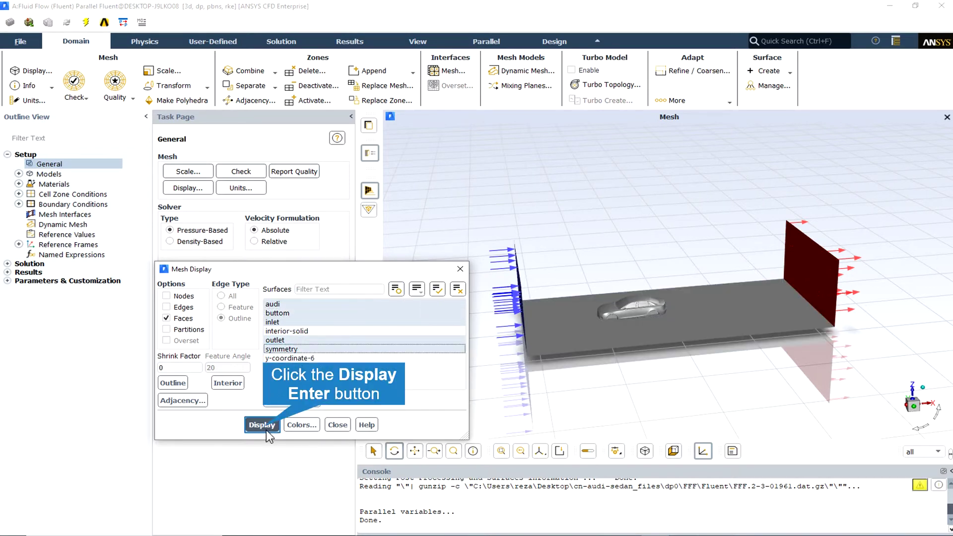
click(266, 429)
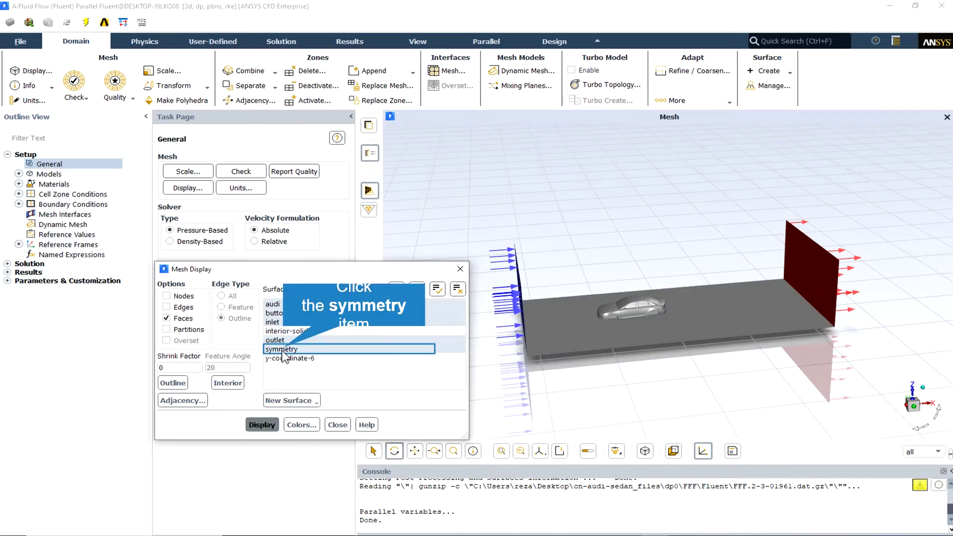
click(282, 350)
click(285, 358)
click(269, 426)
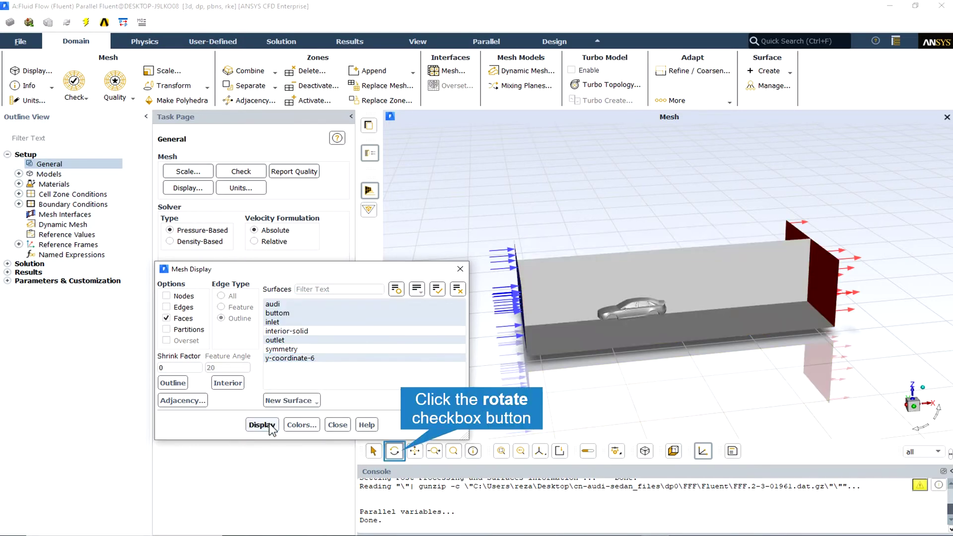
click(395, 451)
drag(692, 369, 809, 451)
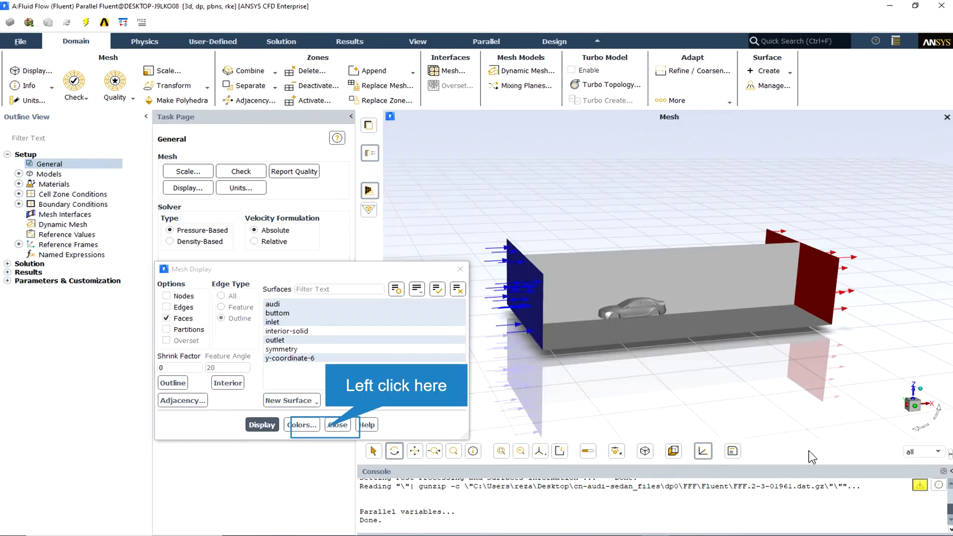
- Choose the Realizable k-epsilon viscous model with Standard Wall Functions
click(327, 426)
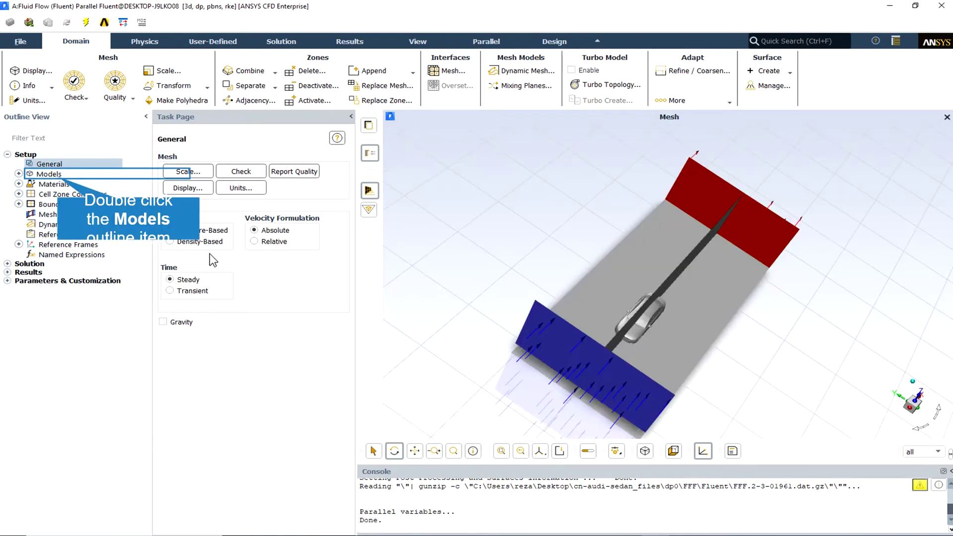
double_click(53, 174)
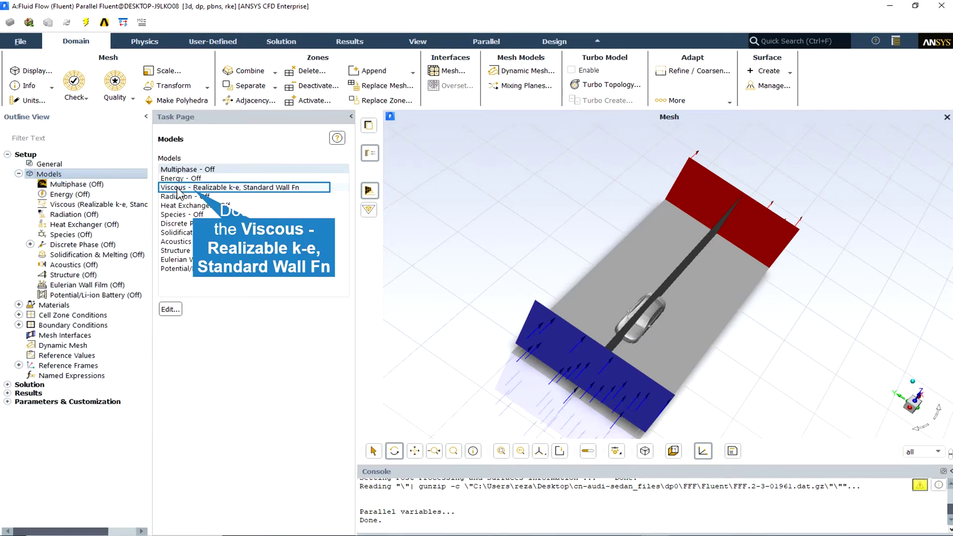
double_click(193, 189)
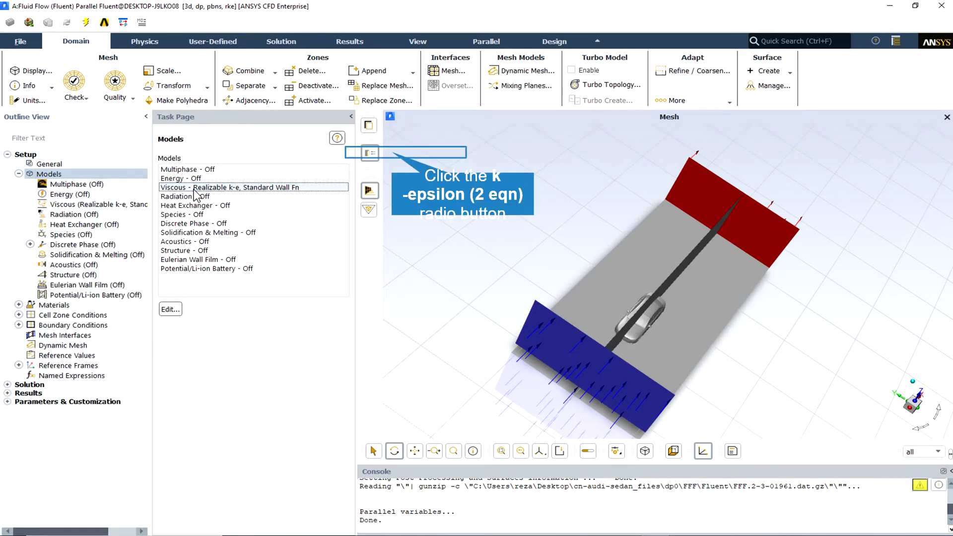
click(393, 154)
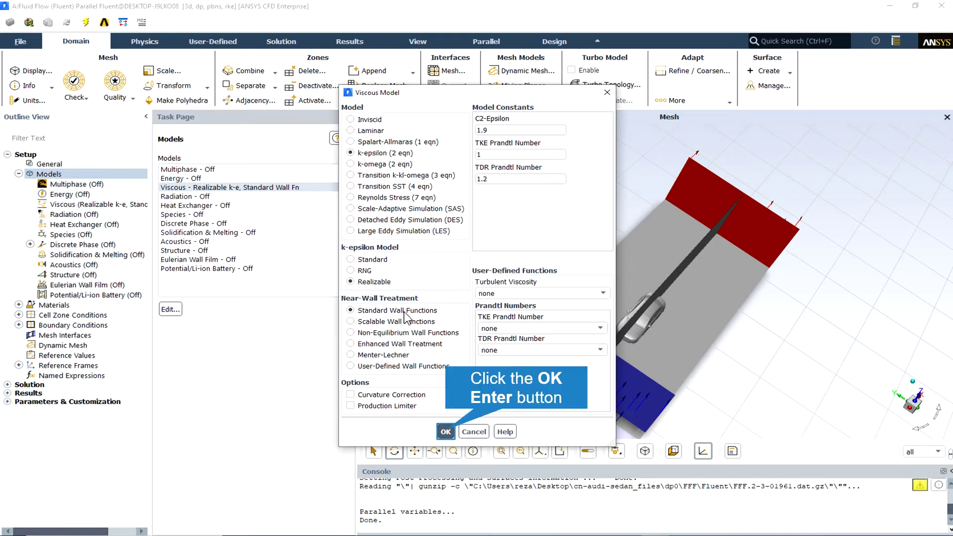
- Confirm the turbulence model, then bring up the air fluid material's properties
click(446, 432)
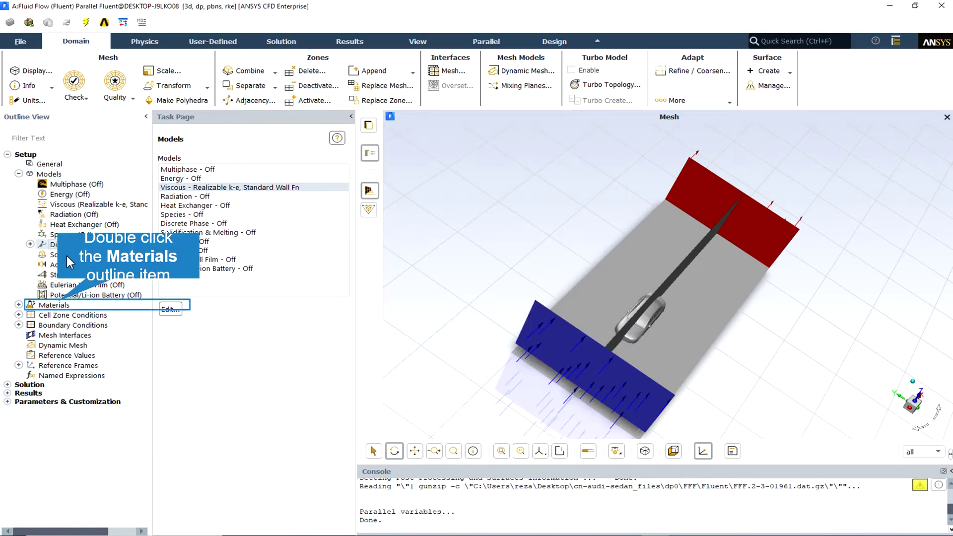
double_click(59, 304)
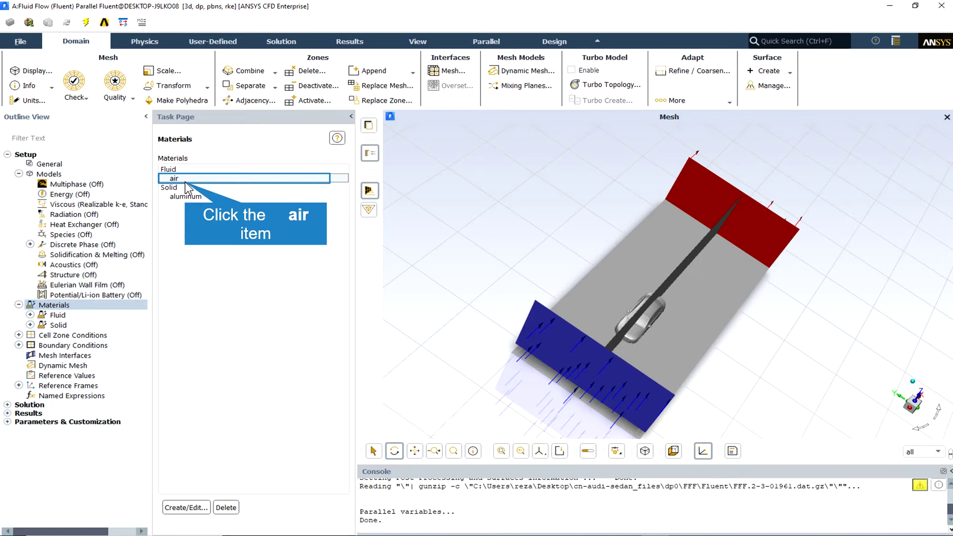
double_click(185, 182)
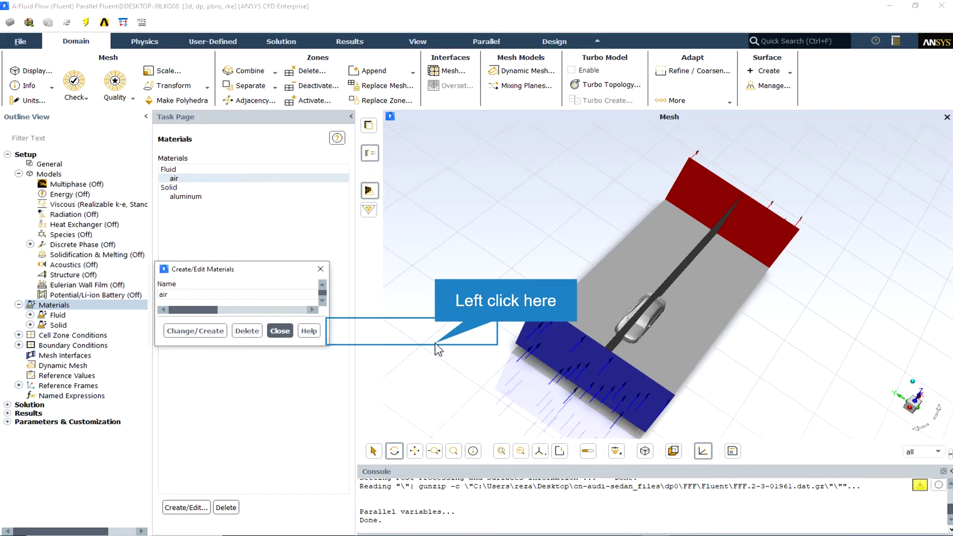
- Keep the operating pressure at 101325 Pa under Cell Zone Conditions
click(501, 382)
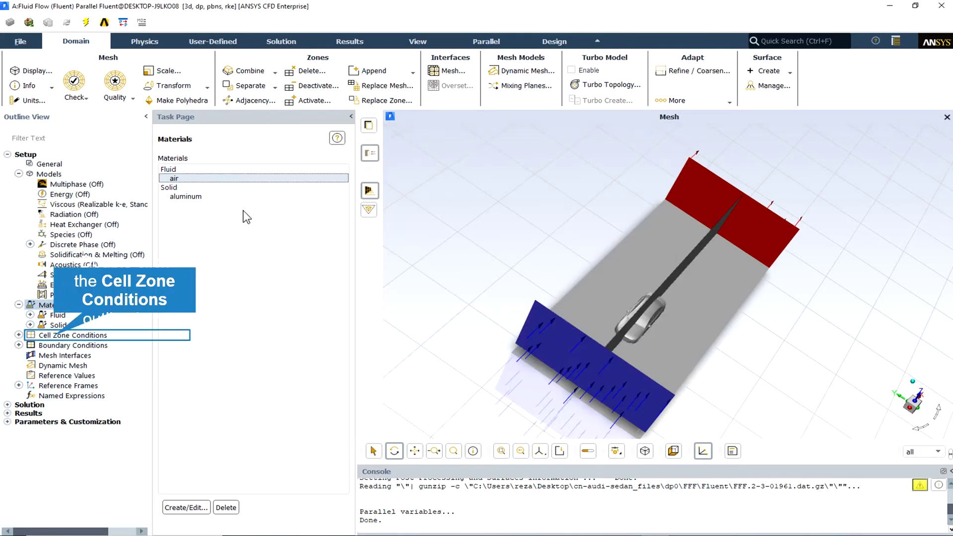
click(57, 337)
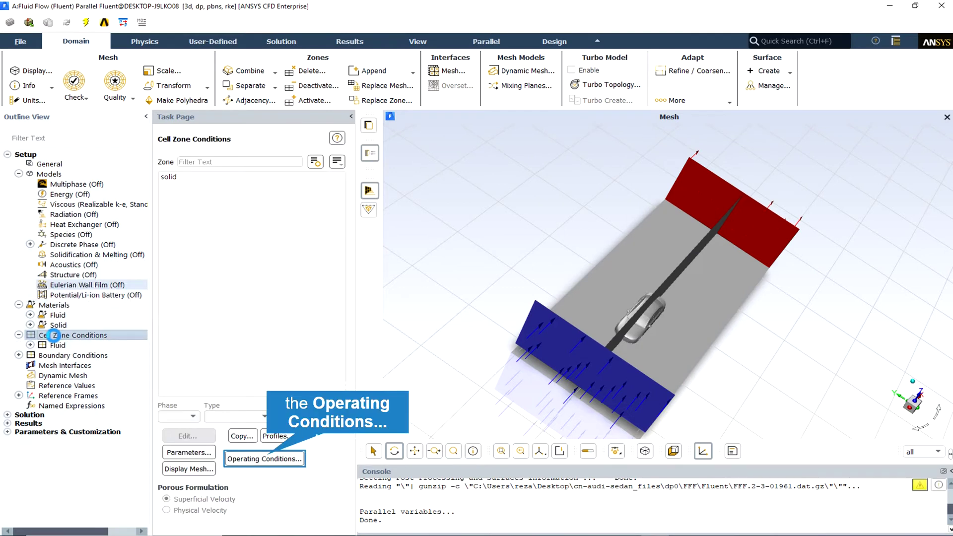
click(268, 459)
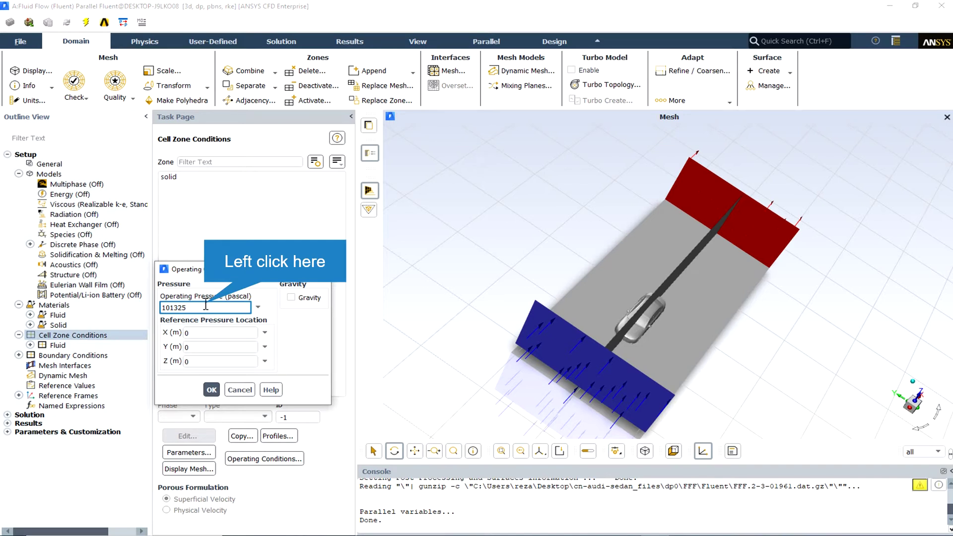
click(211, 390)
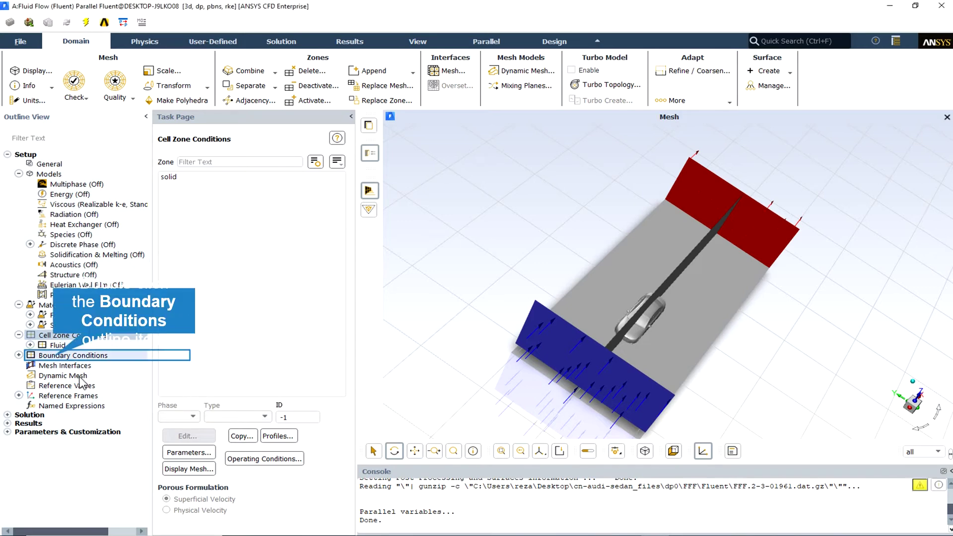
- Highlight the audi zone and make it a stationary no-slip wall
double_click(39, 356)
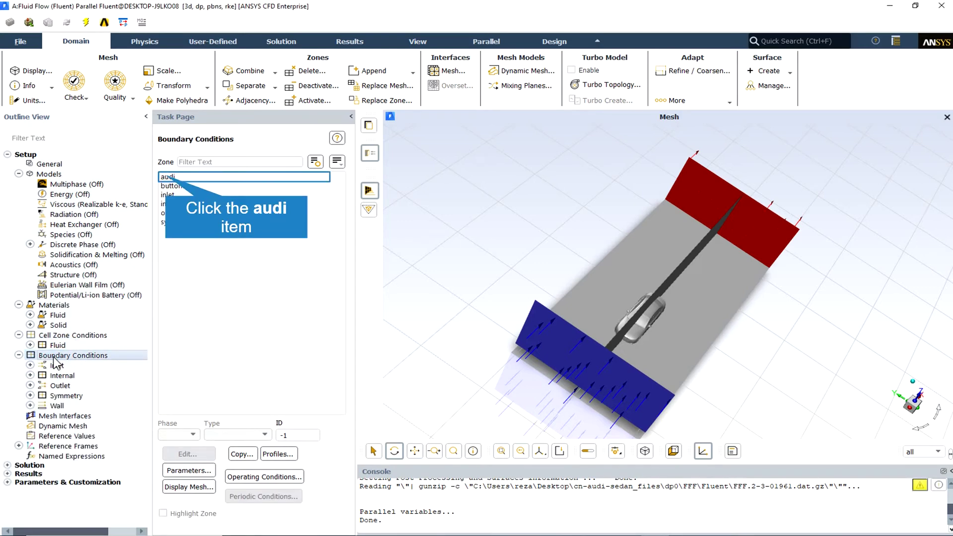
click(168, 176)
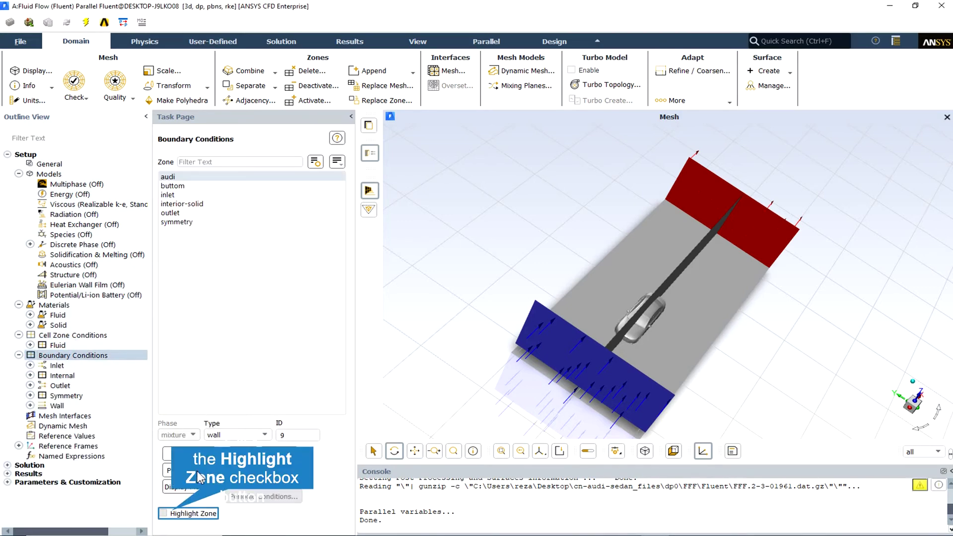
click(176, 513)
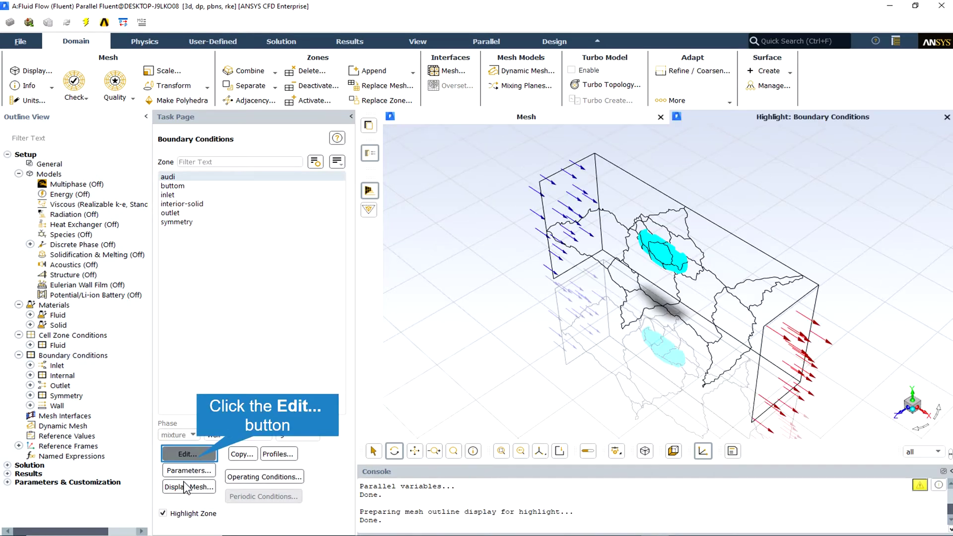
click(198, 447)
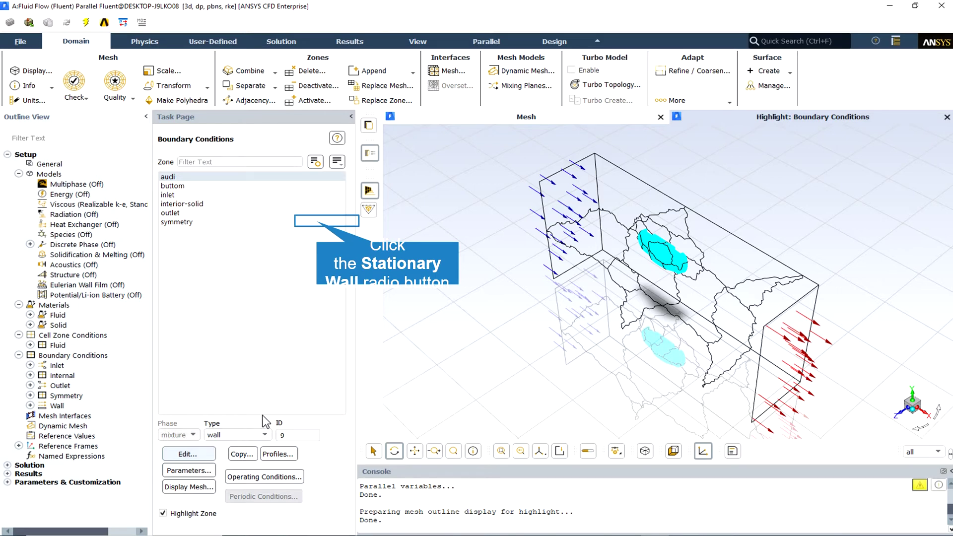
click(316, 221)
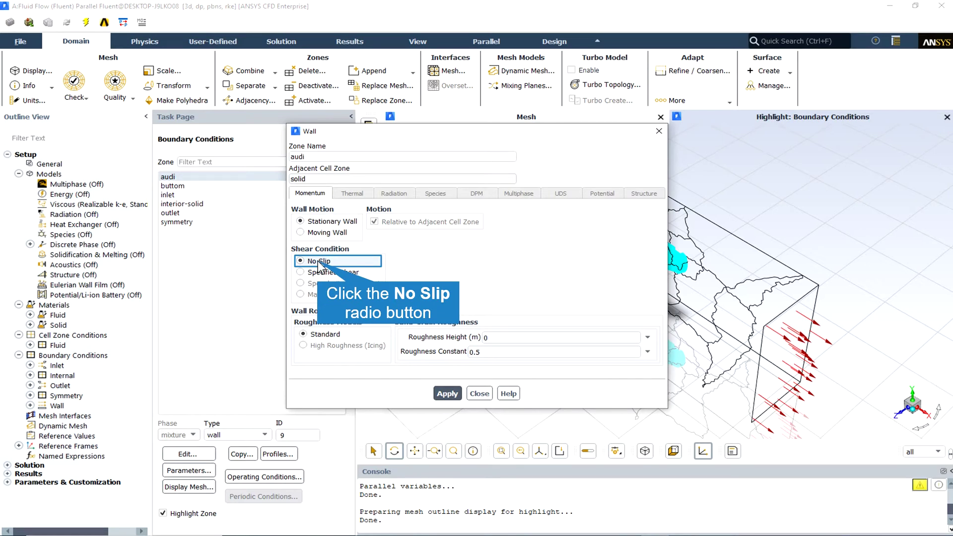
click(318, 262)
click(480, 394)
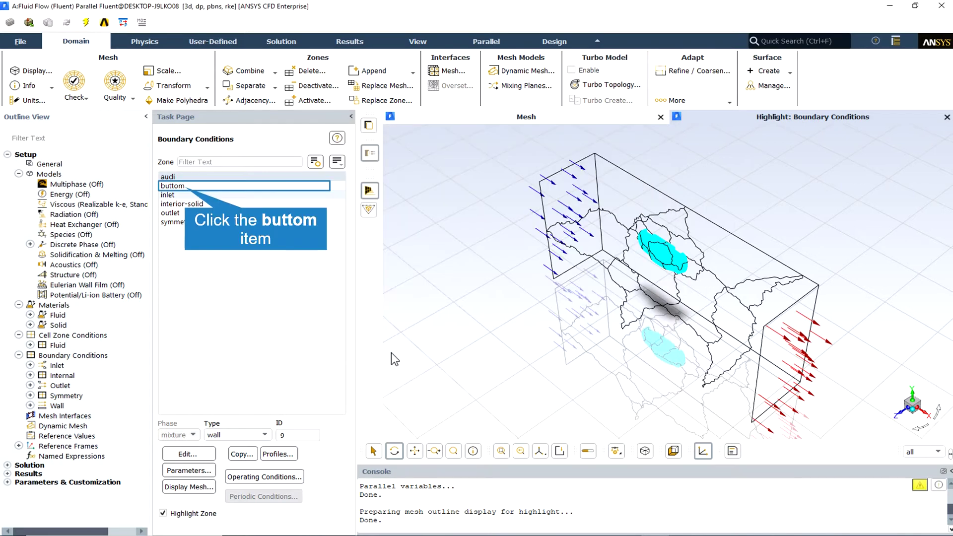
- Confirm the buttom zone is also a stationary no-slip wall
click(186, 186)
click(208, 452)
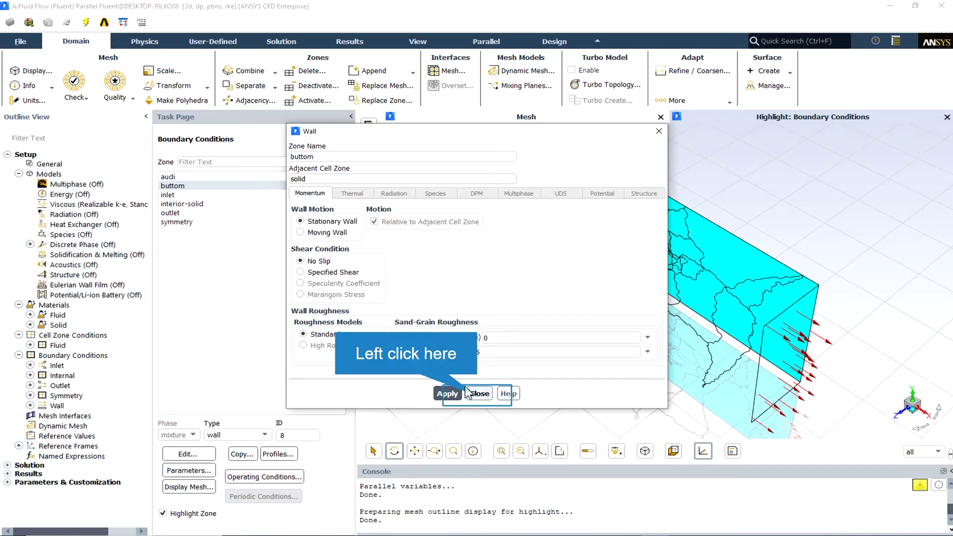
click(476, 396)
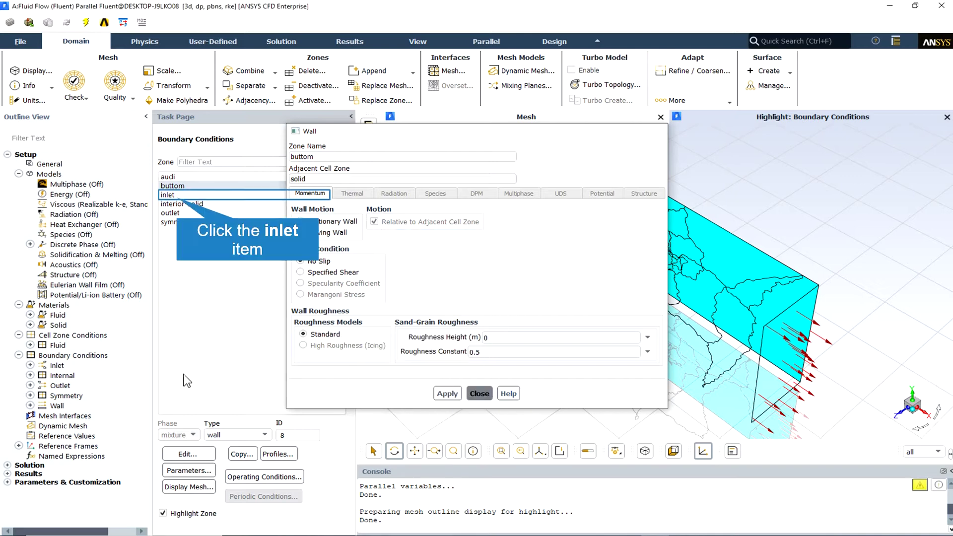
- Set the inlet velocity magnitude to 77.76 m/s and outlet gauge pressure to 0 Pa
click(177, 197)
click(187, 454)
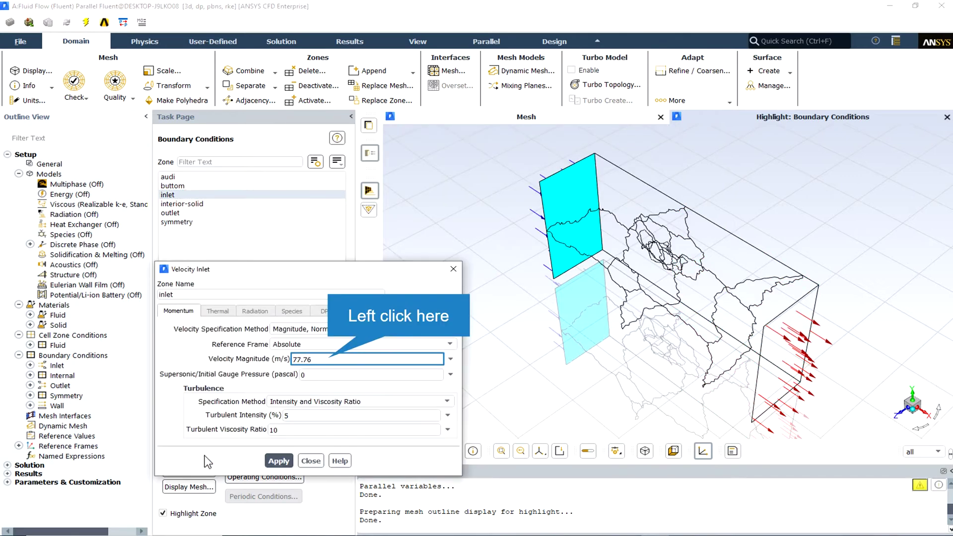
click(330, 359)
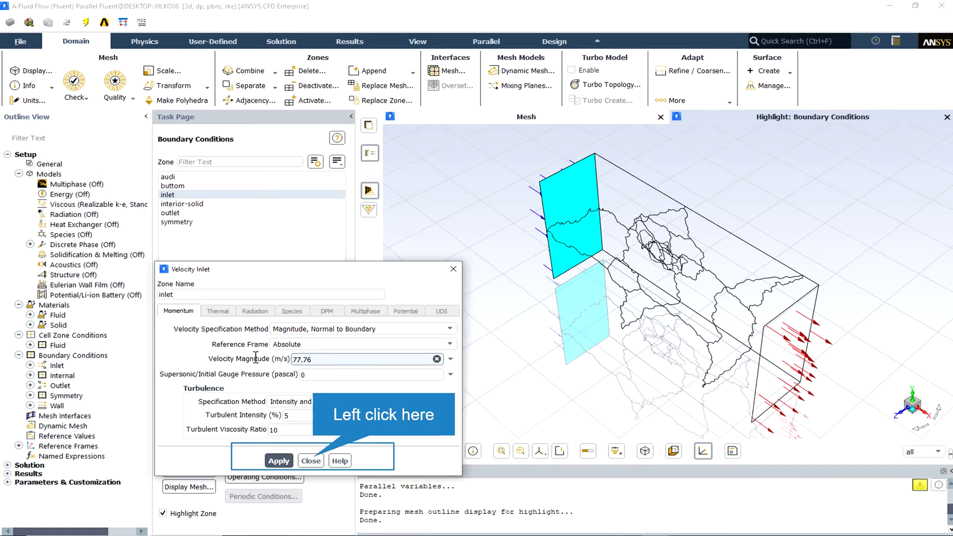
click(310, 460)
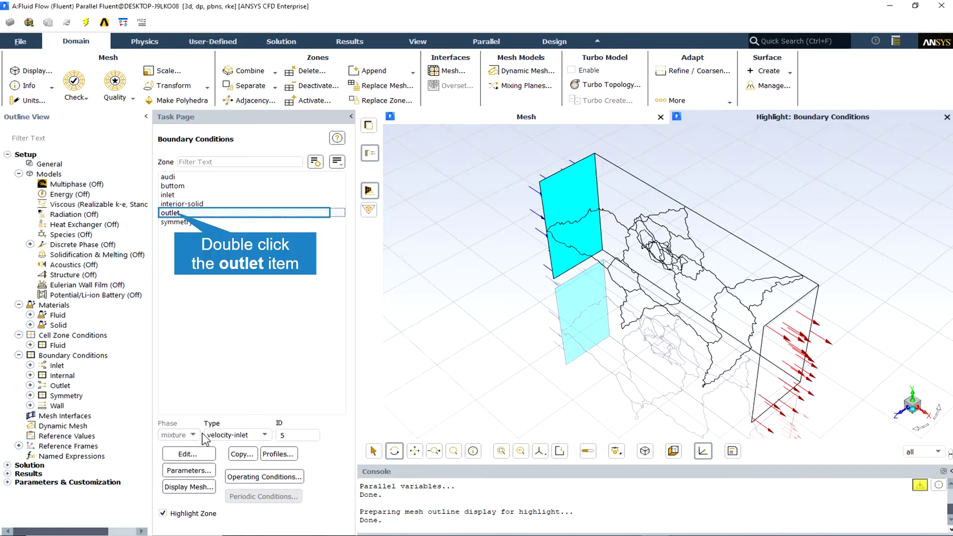
double_click(174, 213)
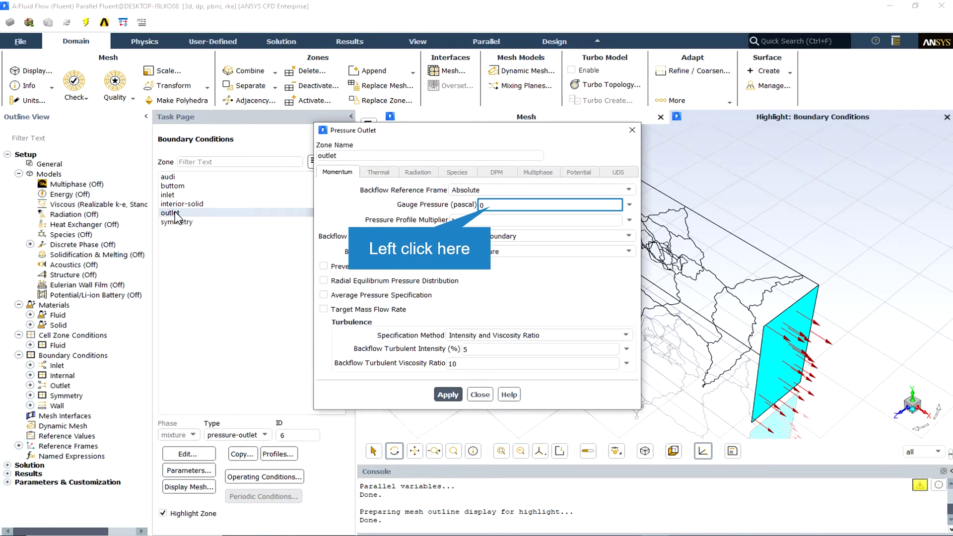
click(493, 205)
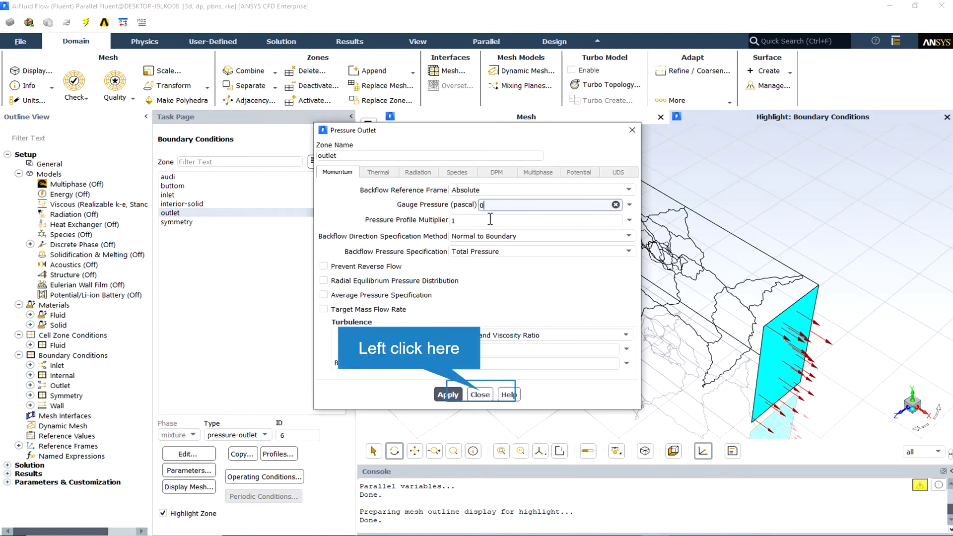
- Keep the symmetry zone's boundary type as symmetry
click(480, 396)
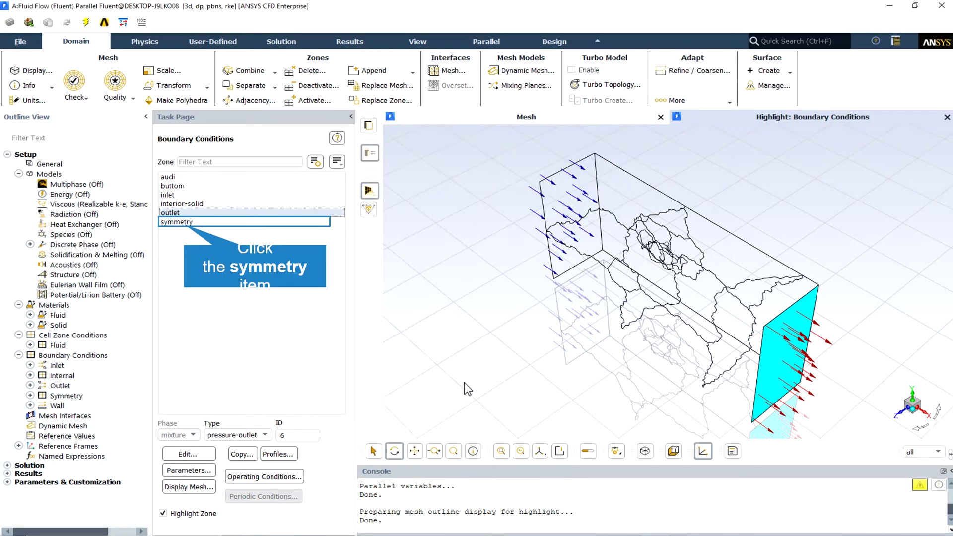
click(172, 222)
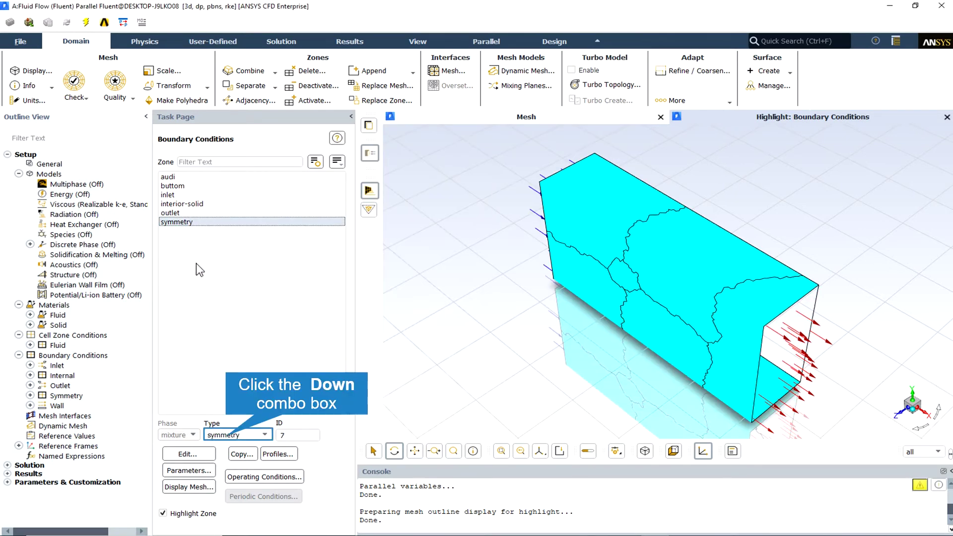
click(225, 436)
click(231, 523)
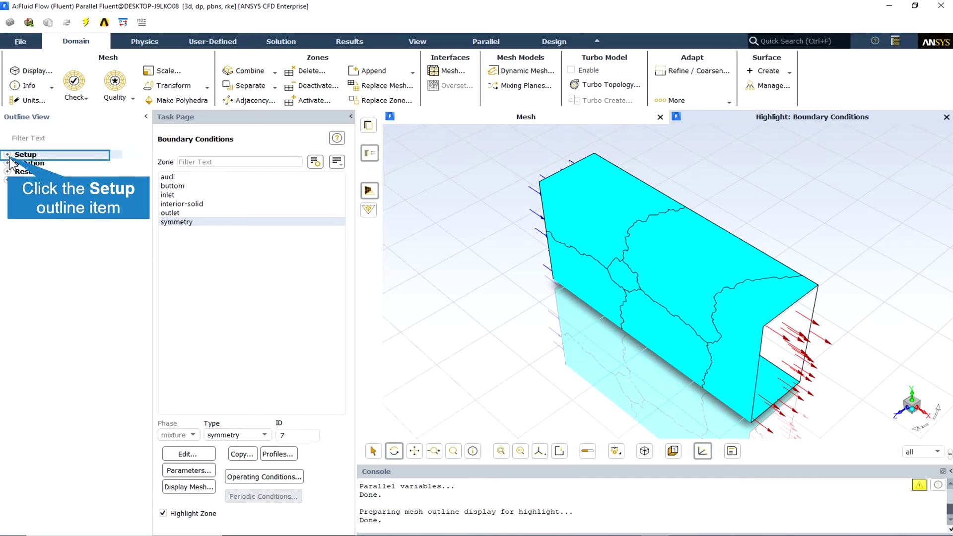
- Switch the Solution Methods pressure-velocity coupling scheme to PISO
click(7, 154)
click(7, 163)
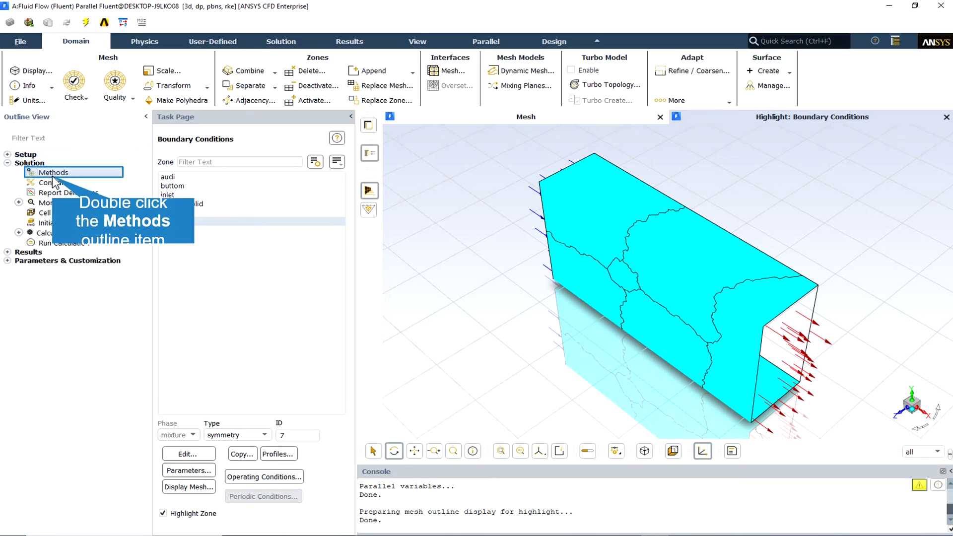
double_click(53, 173)
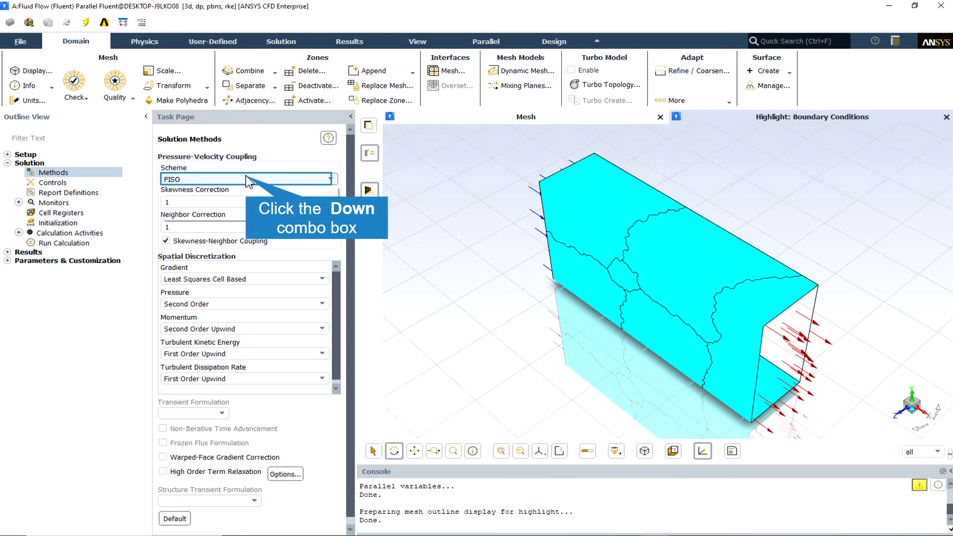
click(245, 175)
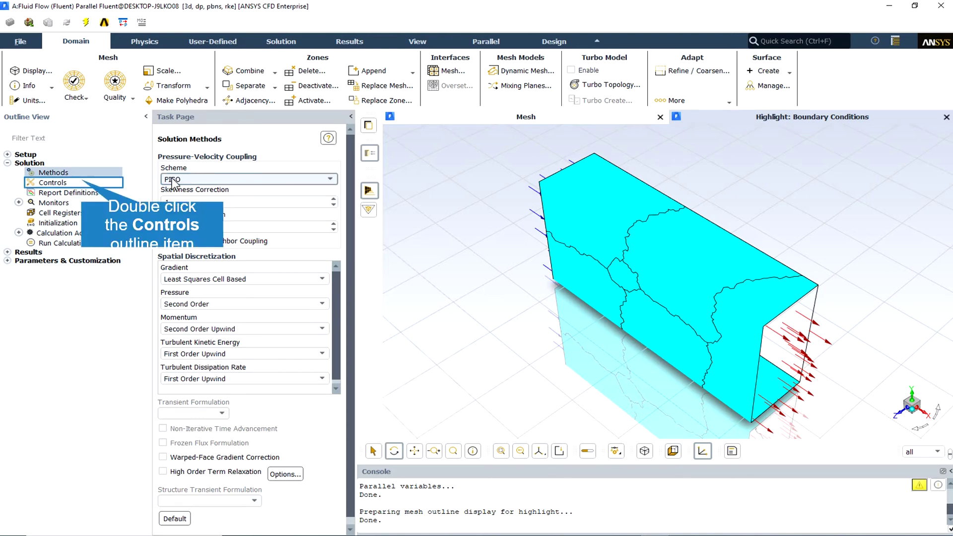
- Review Solution Controls under-relaxation factors: pressure 0.3, momentum 0.7, turbulence 0.8
double_click(52, 182)
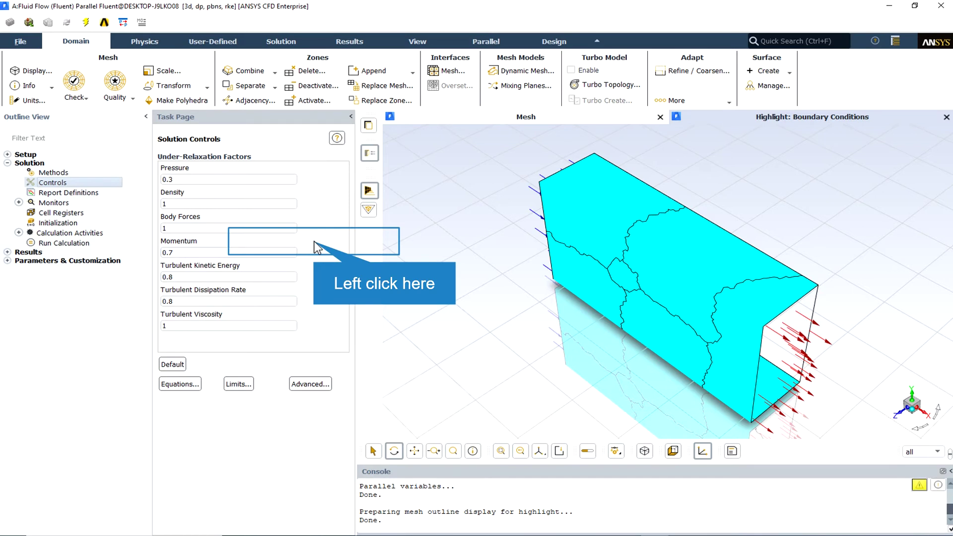
click(315, 241)
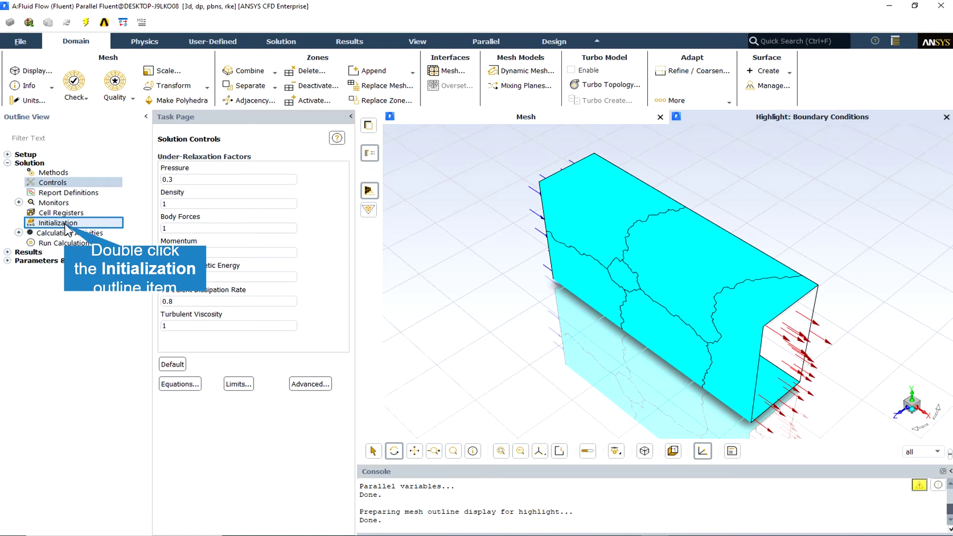
- Choose Standard Initialization and check the initial values: X velocity 77.76 m/s, k 22.67482, epsilon 316780.7
double_click(70, 223)
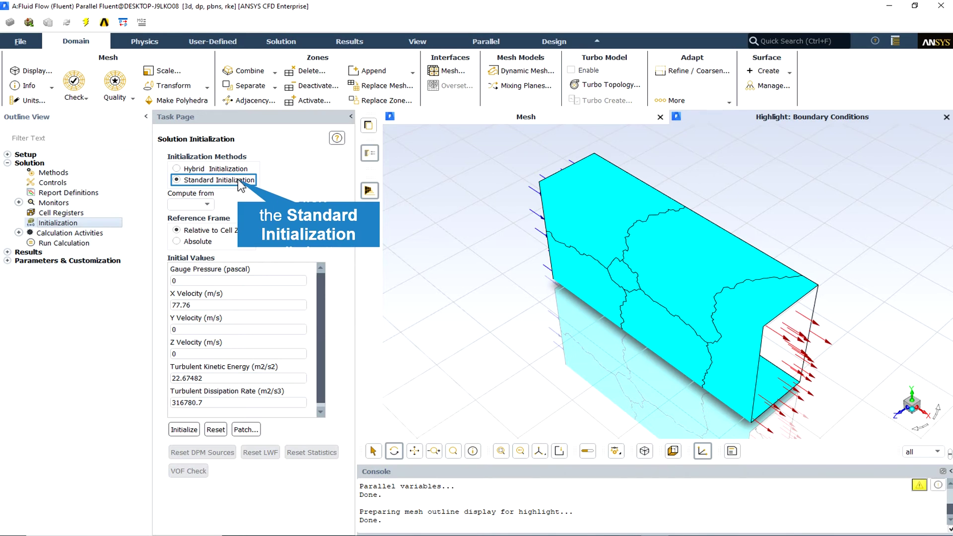
click(238, 306)
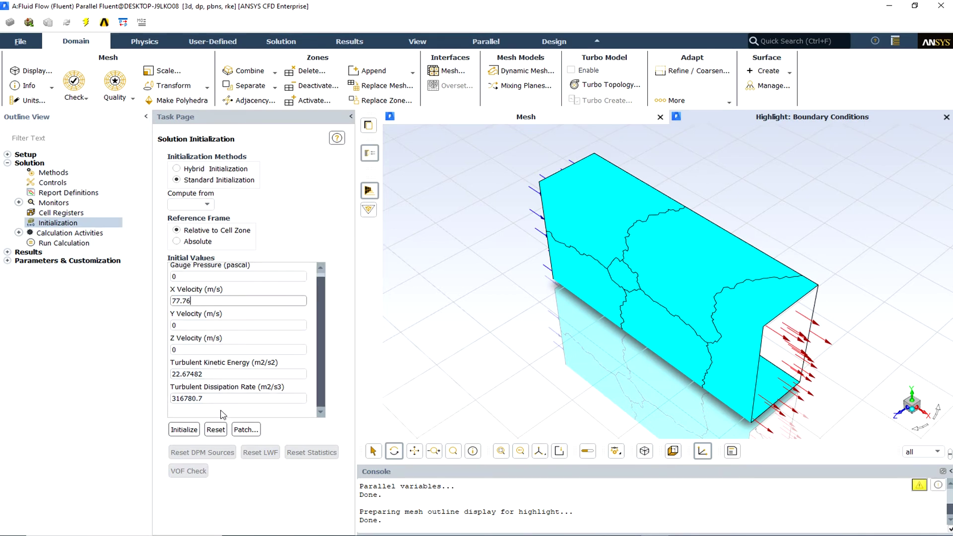
- Bring up Run Calculation, showing 1000 iterations with a reporting interval of 1
double_click(64, 243)
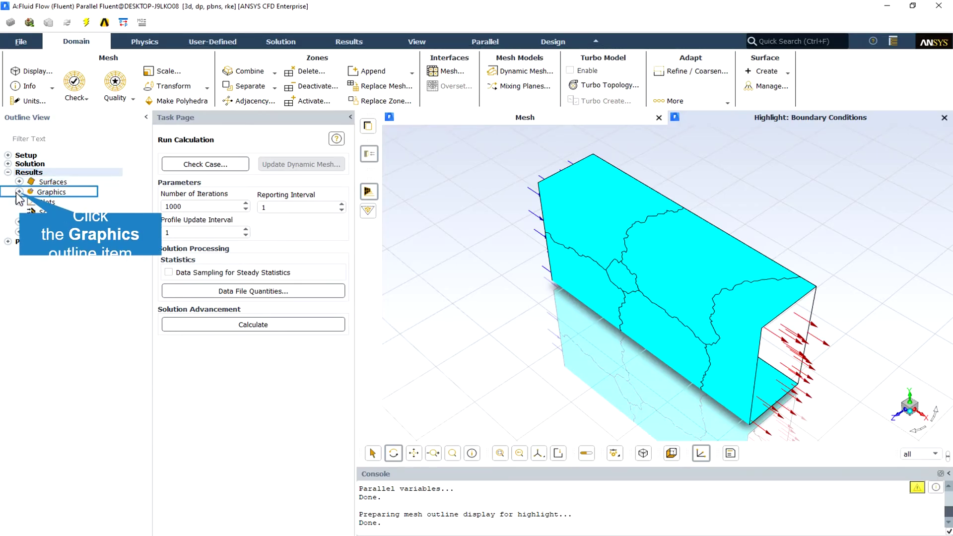
- Display contour-1's filled turbulent intensity contours on the y-coordinate-6 plane
click(19, 191)
click(30, 212)
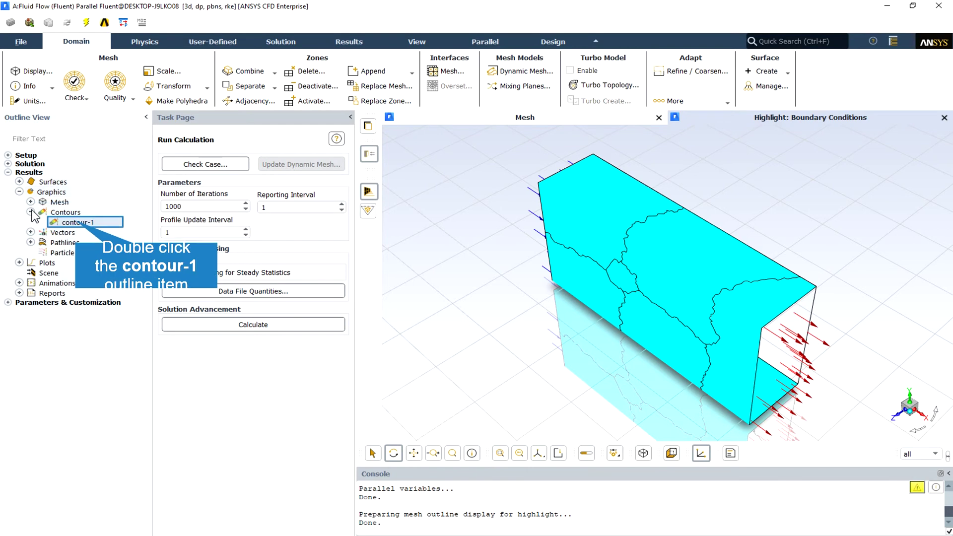
double_click(74, 223)
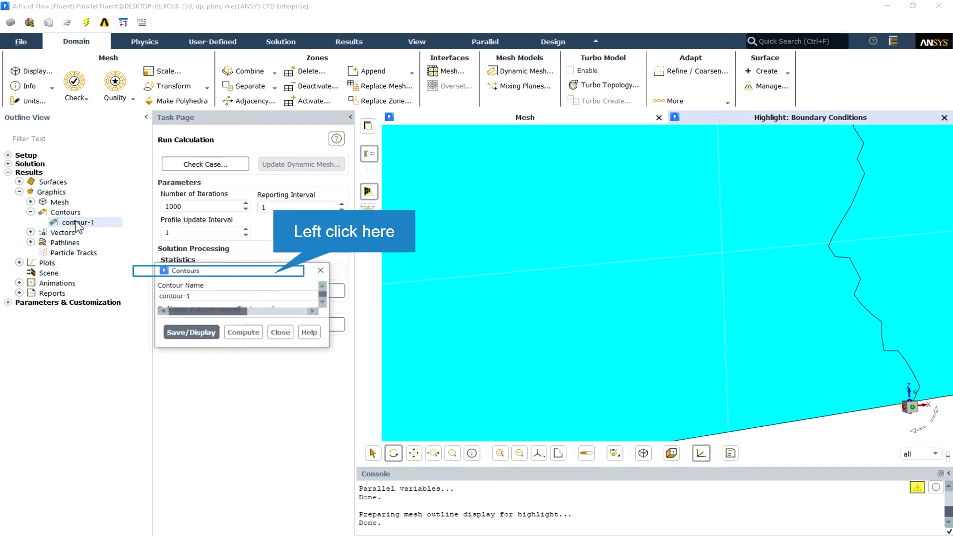
drag(253, 269, 190, 192)
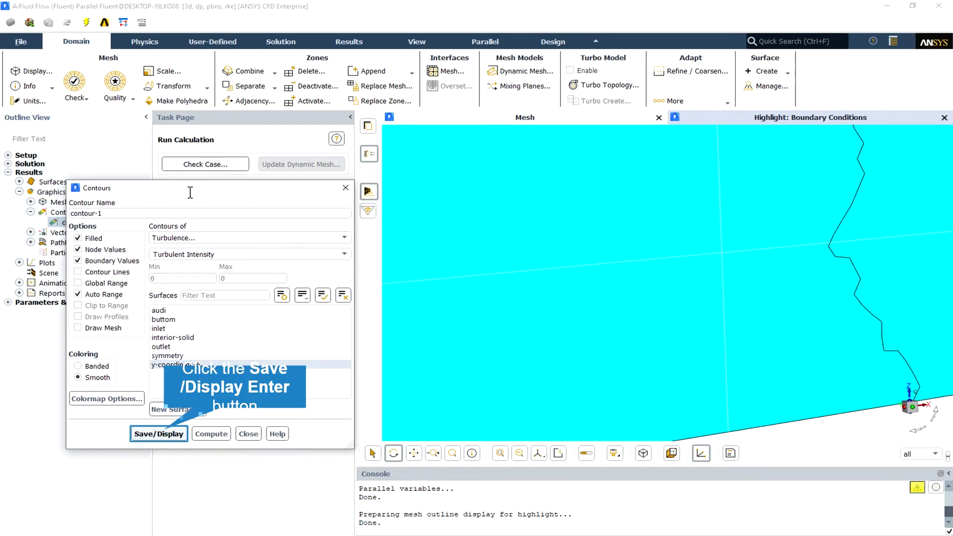
click(169, 432)
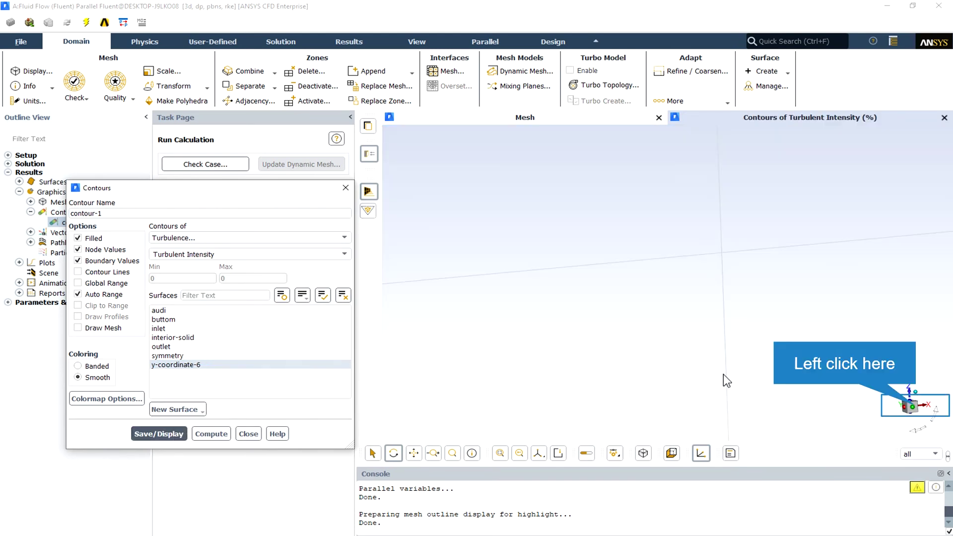
- Rotate the view to show the contour plane from the side and slightly below
click(916, 406)
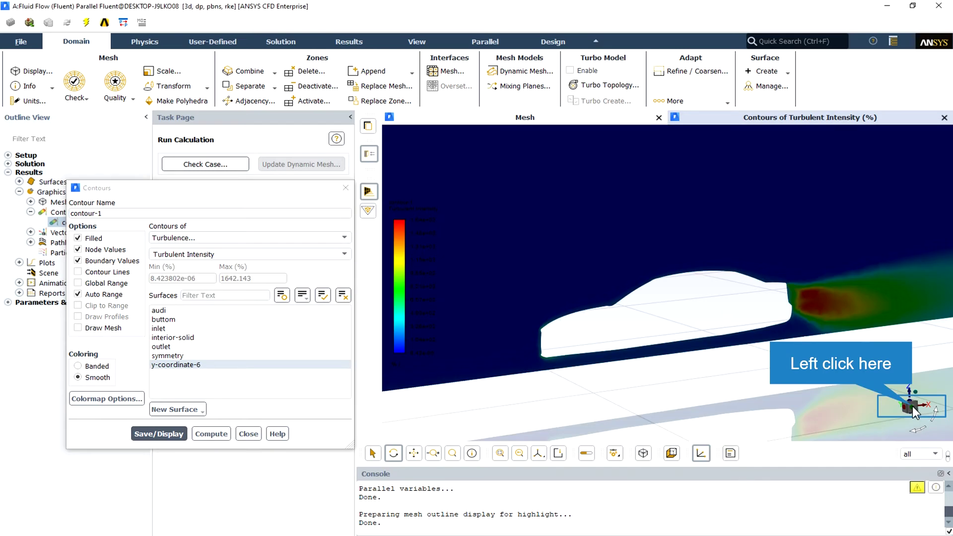
click(913, 407)
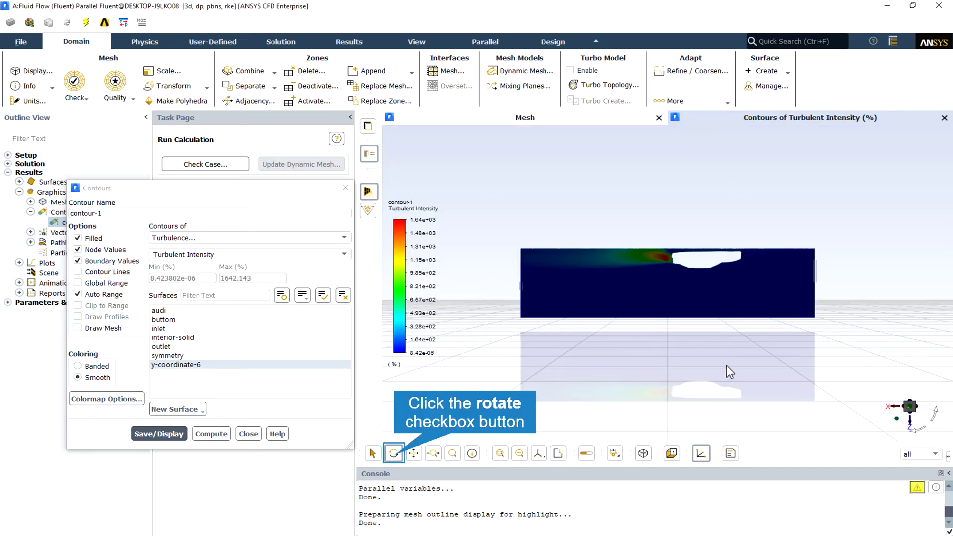
click(395, 454)
drag(672, 265, 670, 234)
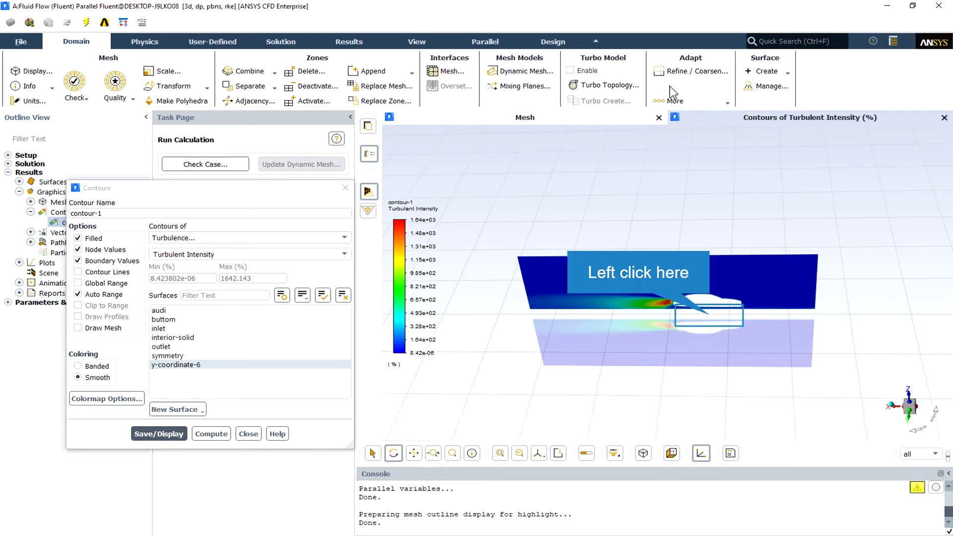
click(710, 315)
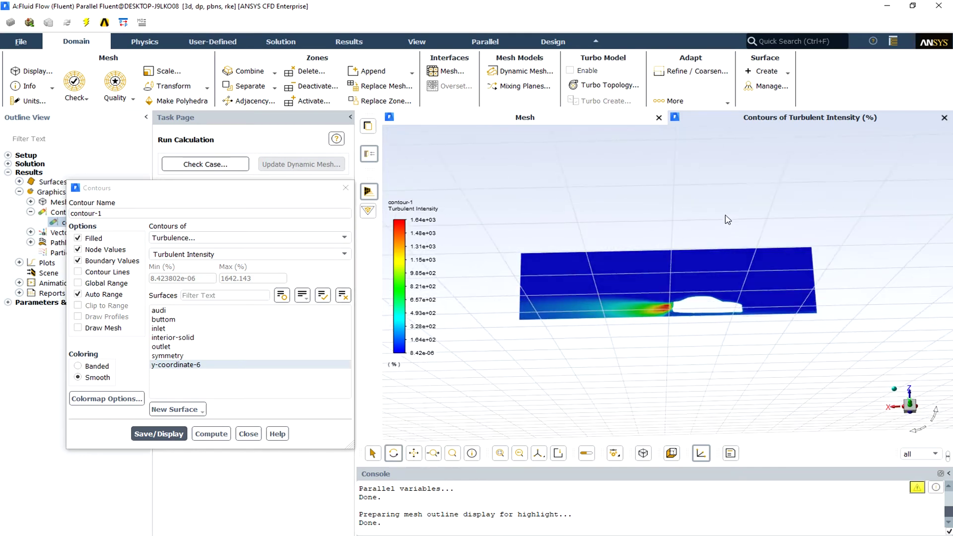
drag(726, 220, 730, 255)
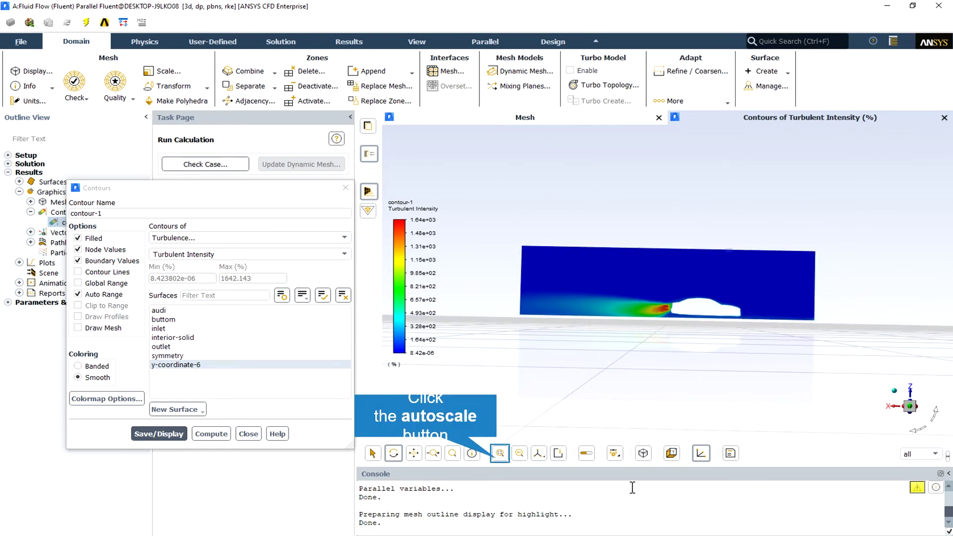
- Fit the turbulent intensity plane to the window and pan to recentre it
click(500, 453)
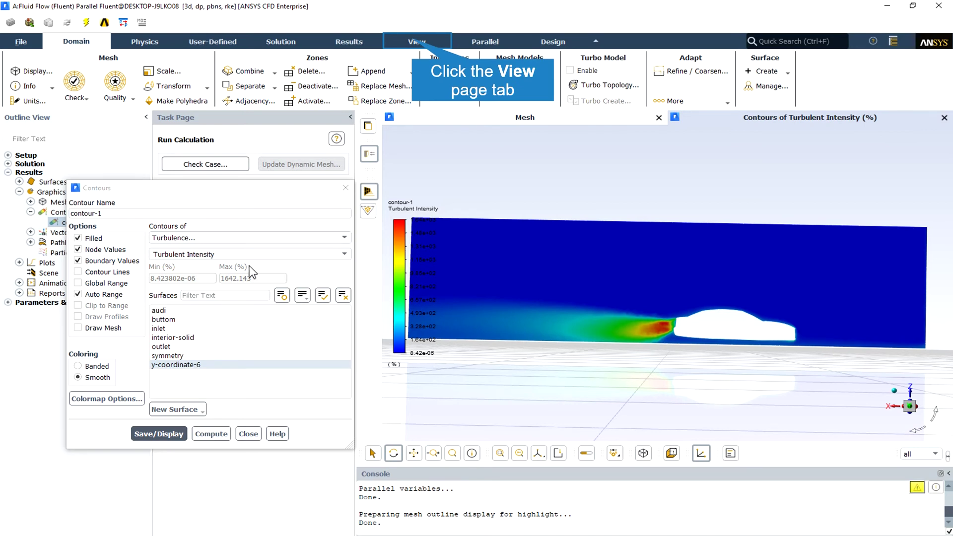
click(406, 39)
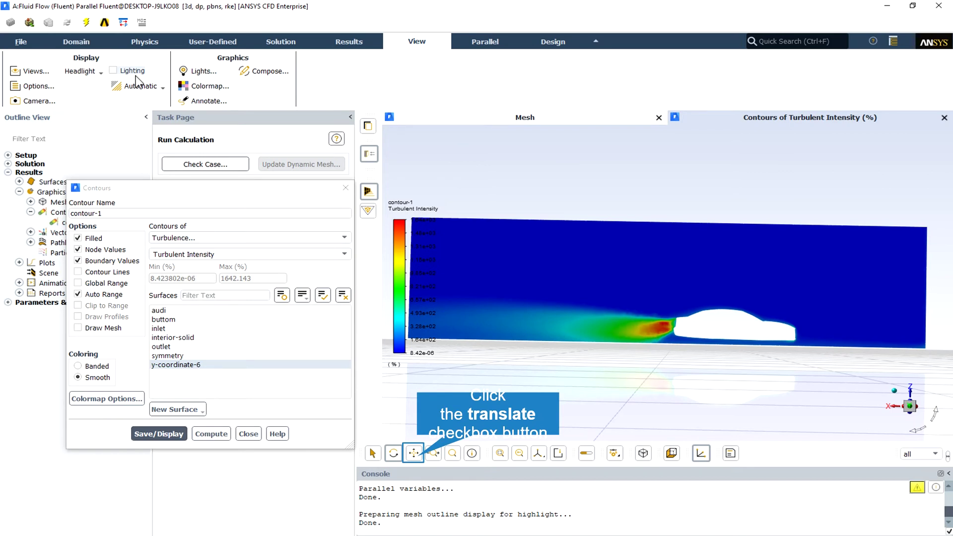
click(414, 453)
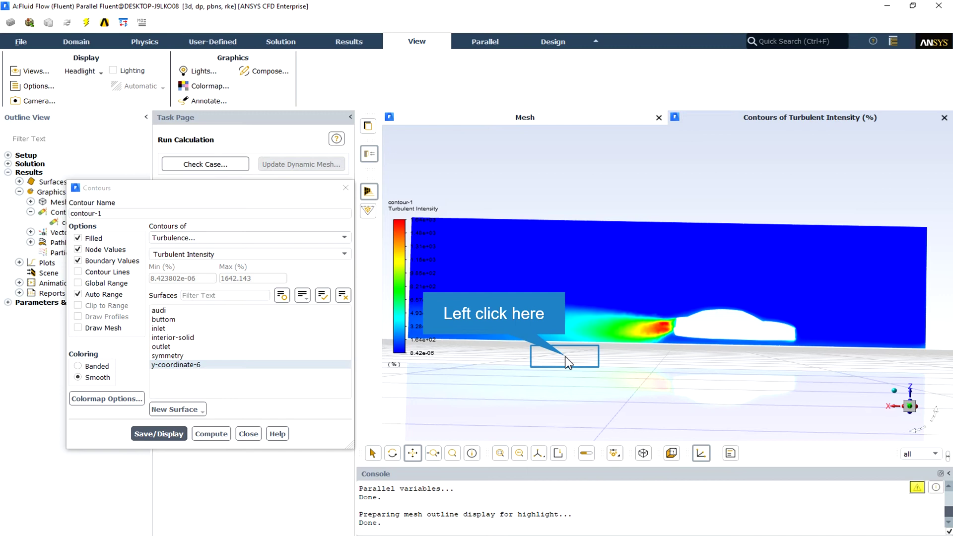
click(567, 361)
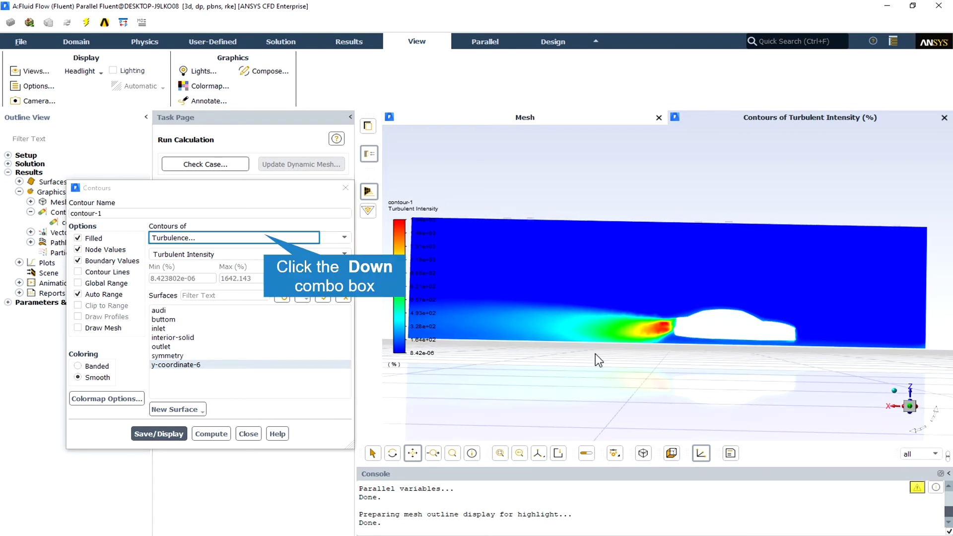
- Switch the plane's contours to Static Pressure, ranging -5284.8 to 3770.144 Pa
click(269, 243)
click(240, 249)
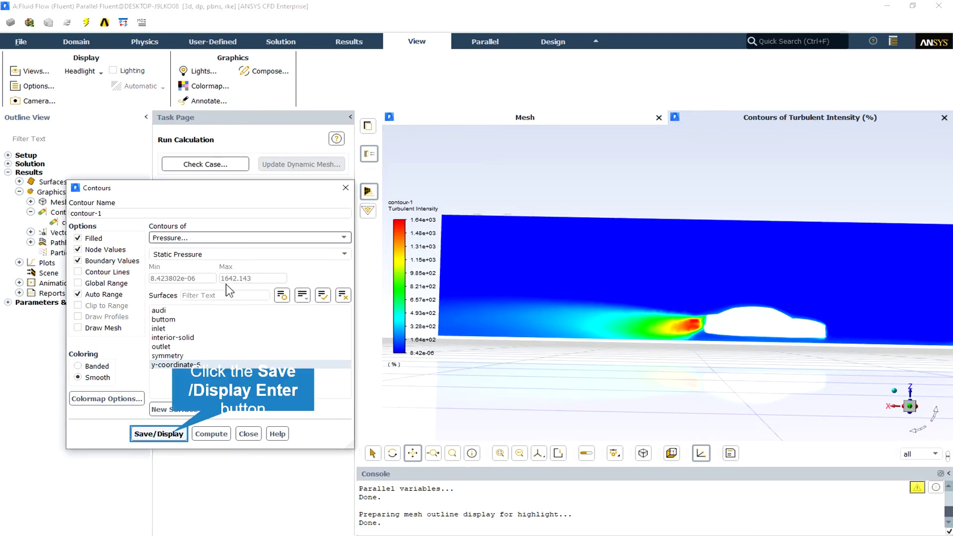
click(158, 433)
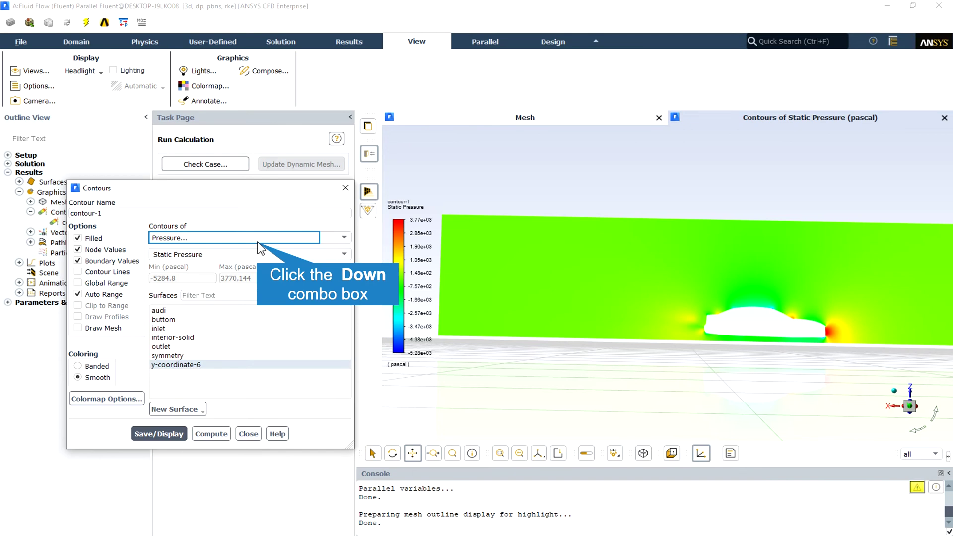
- Show Velocity Magnitude contours (0 to 105.004 m/s) and zoom in to frame the car
click(257, 243)
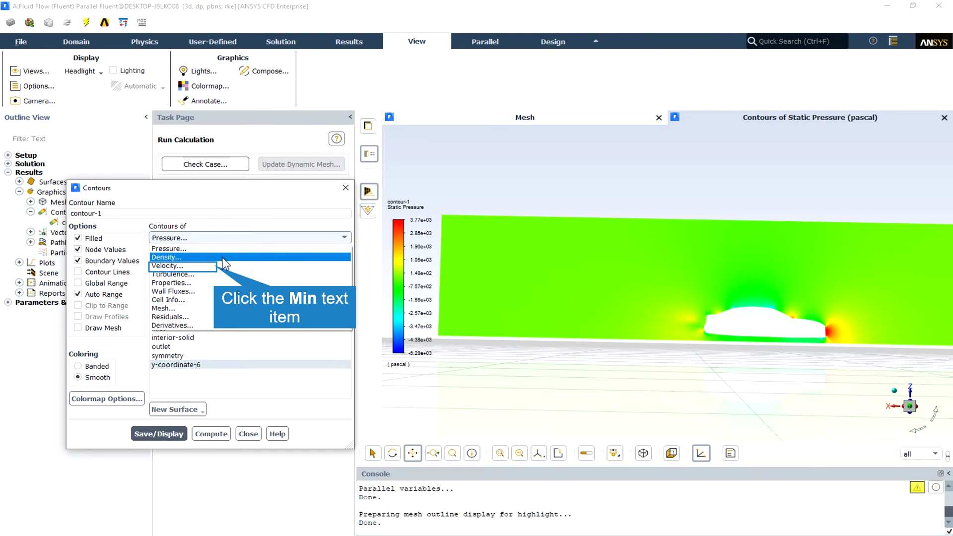
click(221, 267)
click(179, 439)
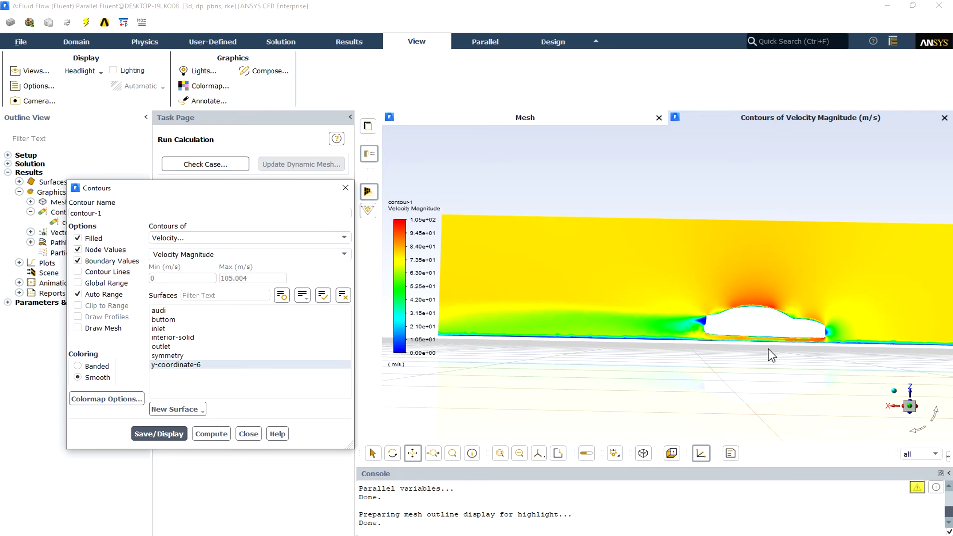
scroll(769, 350, up, 5)
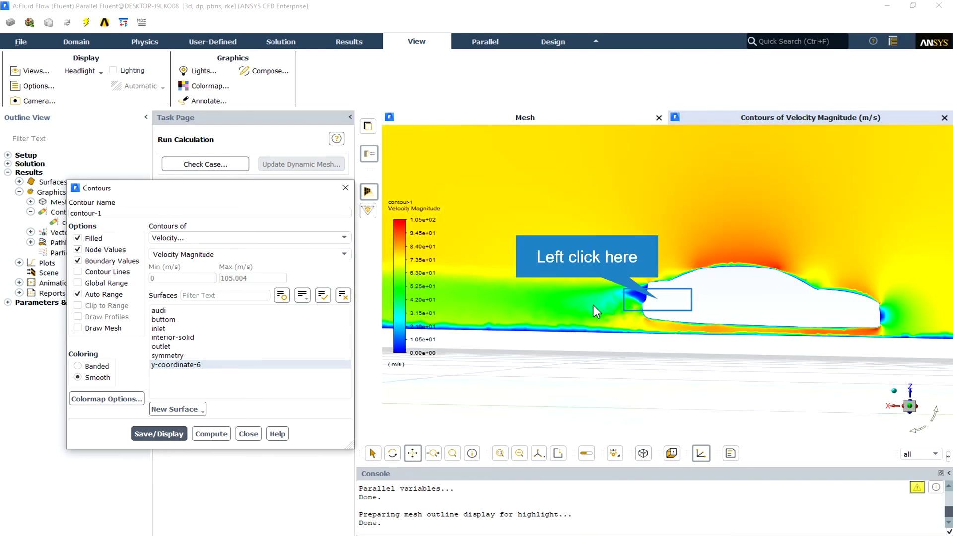
click(582, 308)
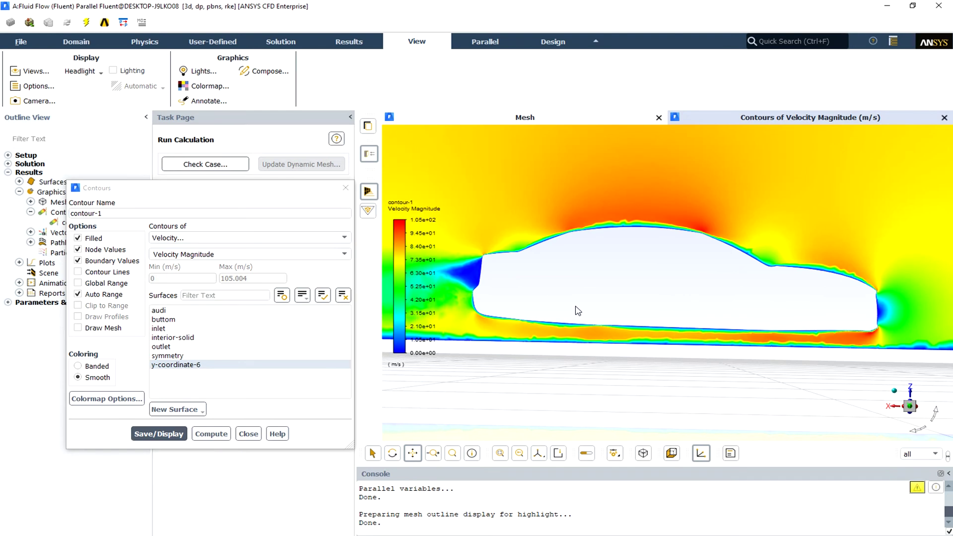
click(311, 239)
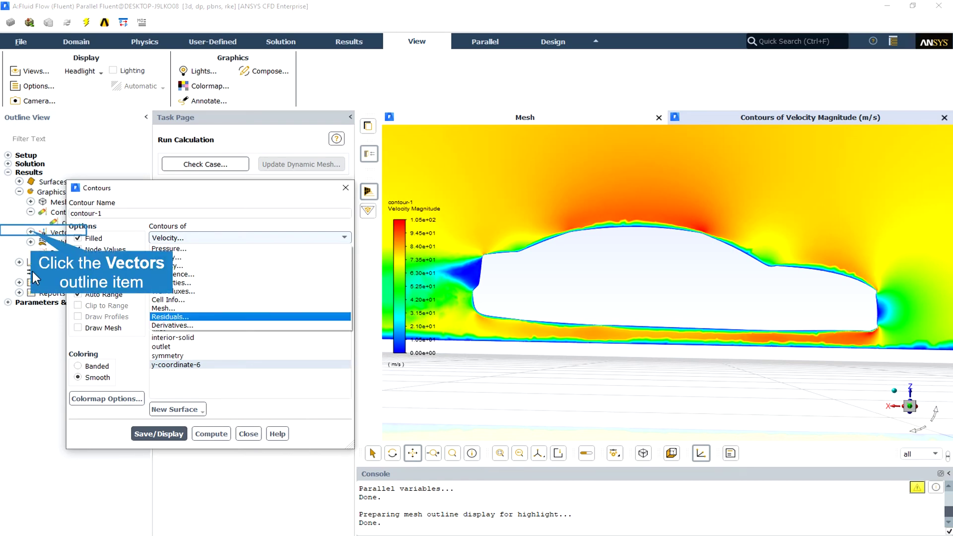
- Display vector-1's velocity vectors coloured by magnitude on the mid-plane
click(57, 233)
double_click(60, 242)
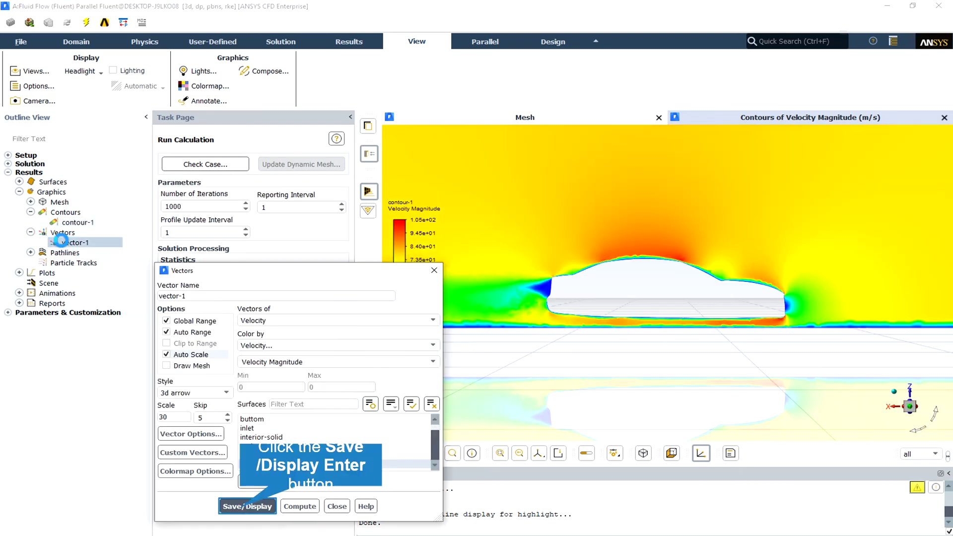
click(247, 505)
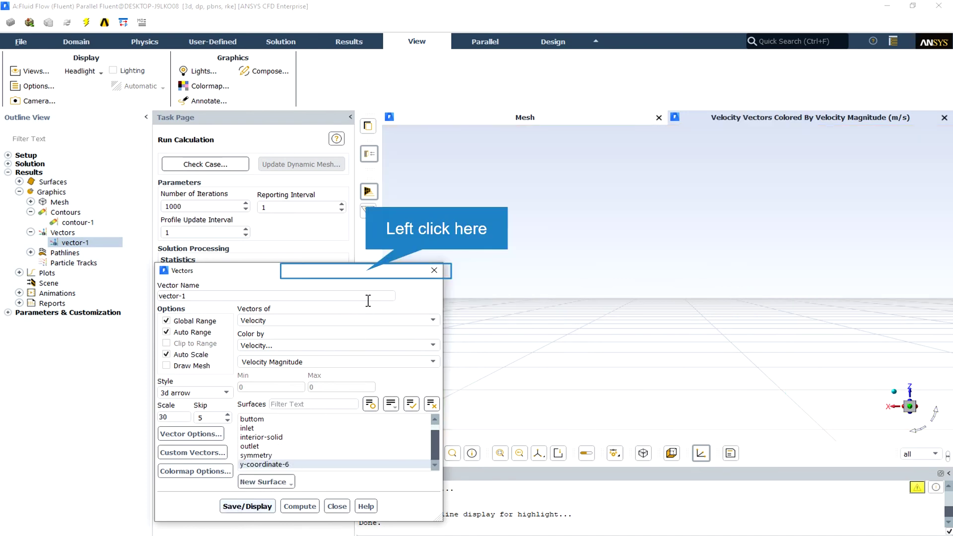
drag(368, 271, 311, 275)
- Redraw the vectors with skip changed from 5 to 4
scroll(470, 312, up, 5)
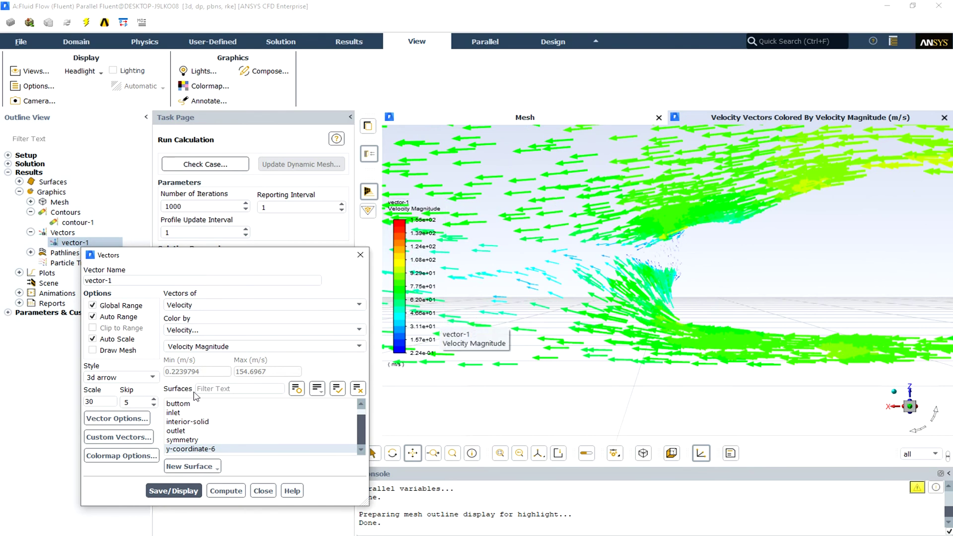
click(129, 404)
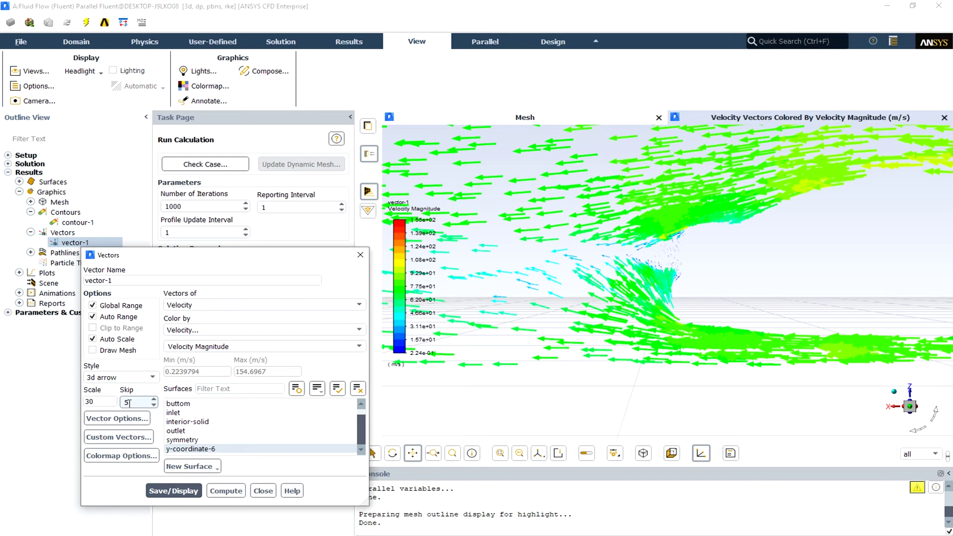
double_click(128, 403)
text(4)
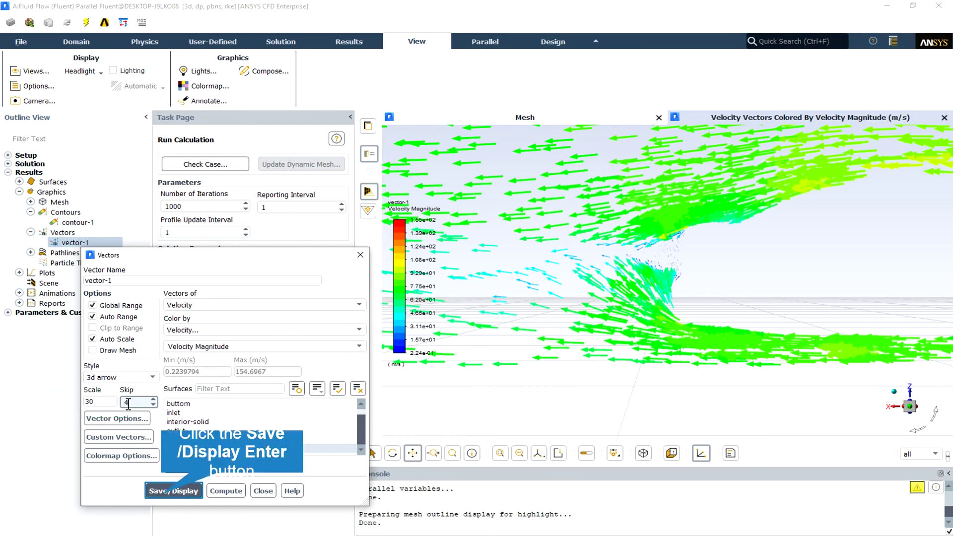
click(160, 492)
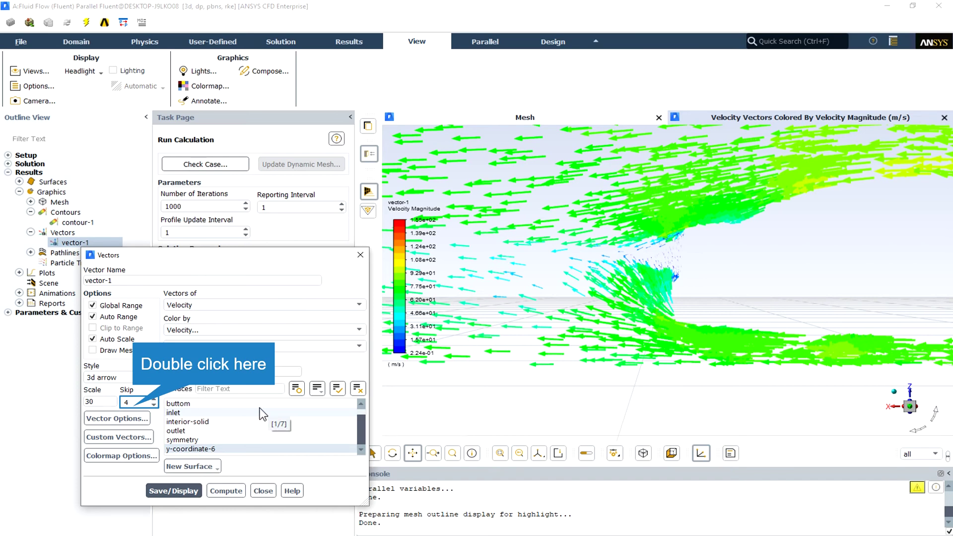
- Redraw the vectors with skip 1 so every vector is shown
double_click(127, 403)
text(1)
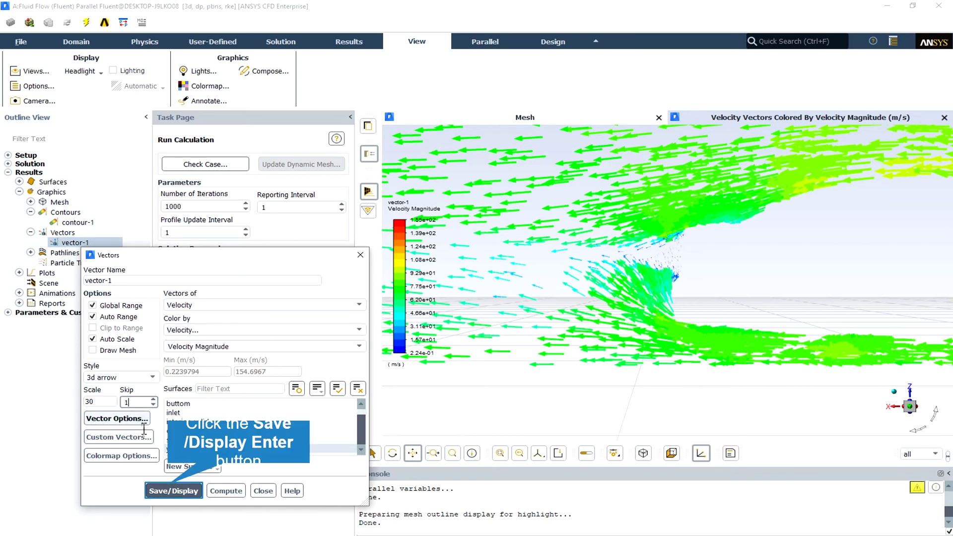
click(171, 489)
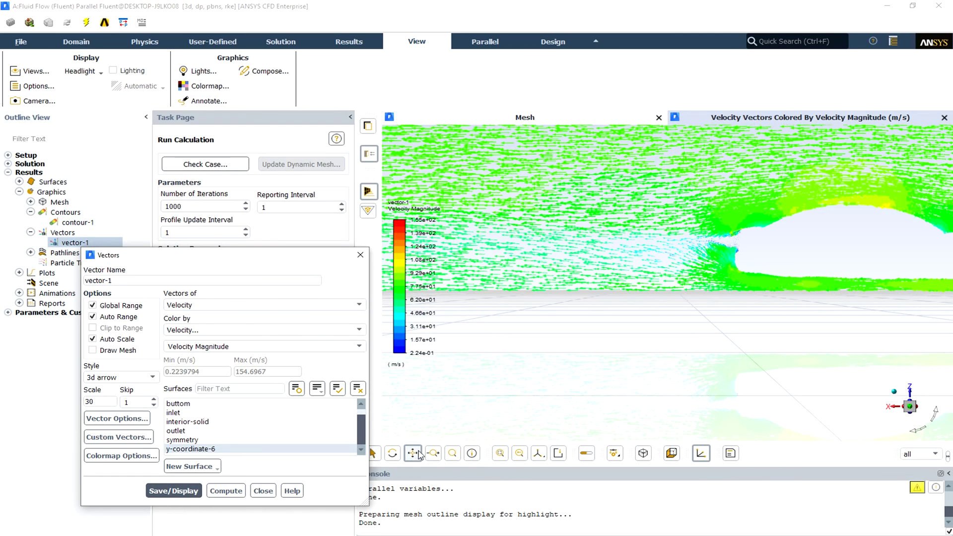
- Redraw the velocity vectors with arrow scale reduced from 30 to 3
click(899, 259)
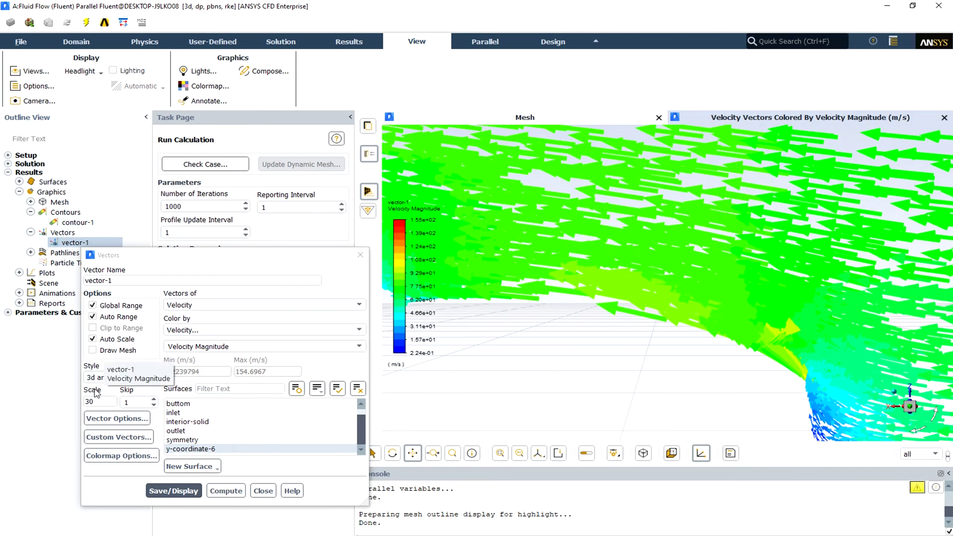
click(102, 402)
key(BackSpace)
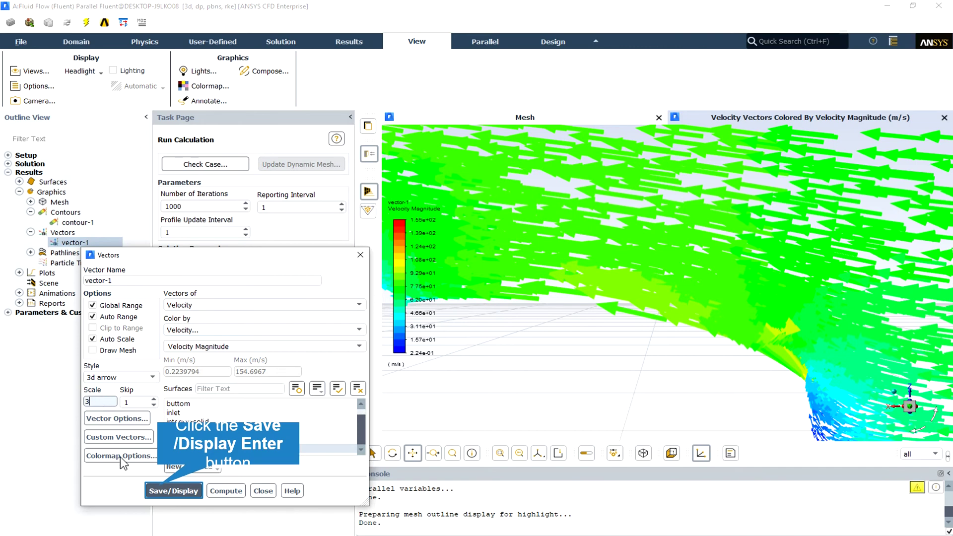
click(162, 490)
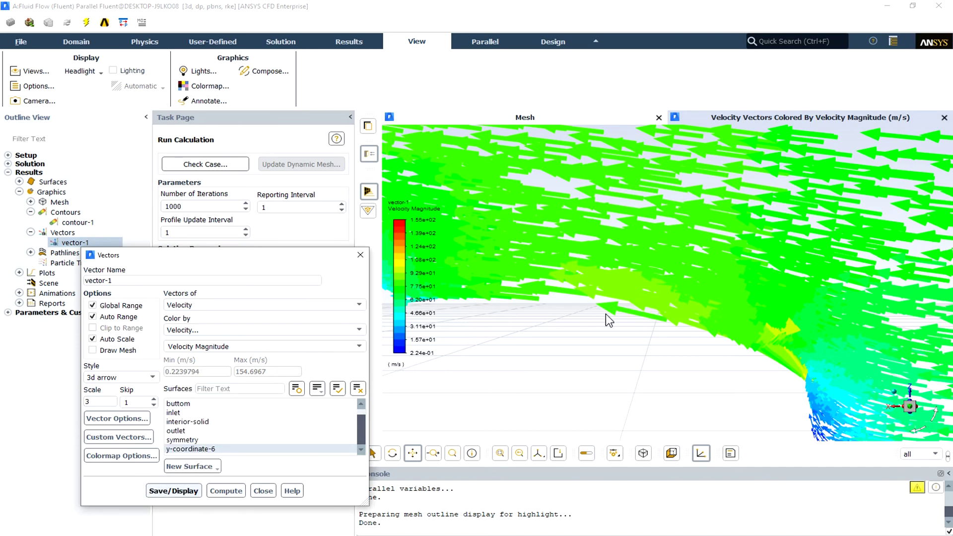
click(173, 490)
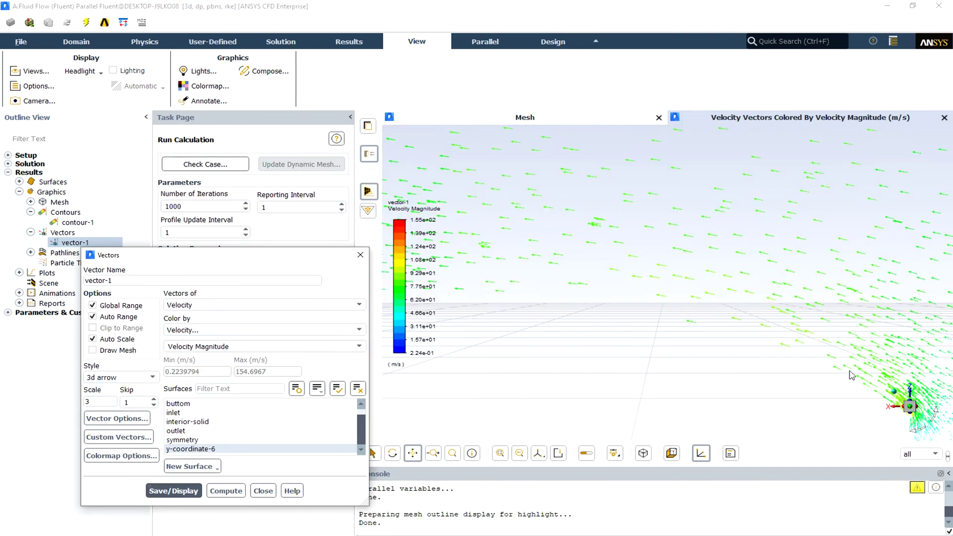
- Box-zoom into a region of the vector plot for a closer look
click(433, 454)
drag(488, 363, 552, 383)
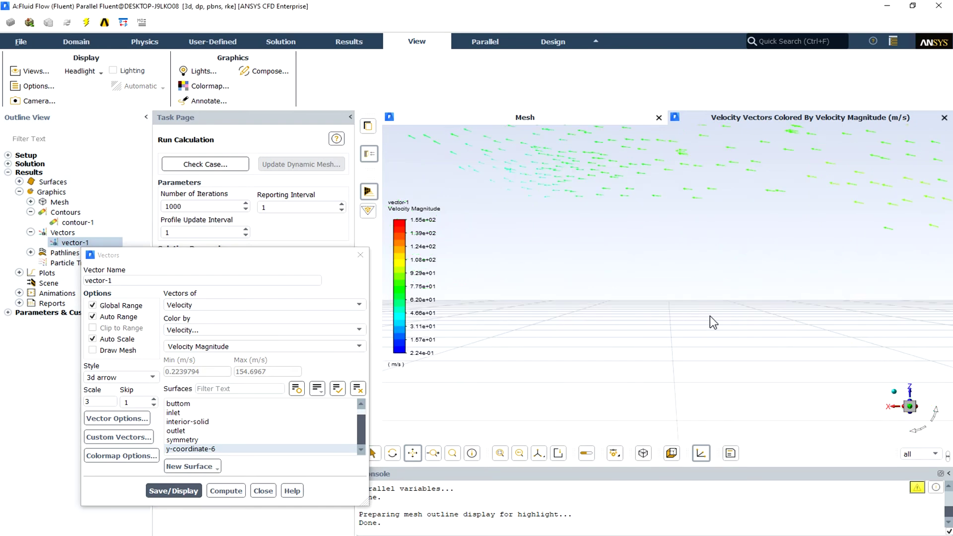
click(478, 336)
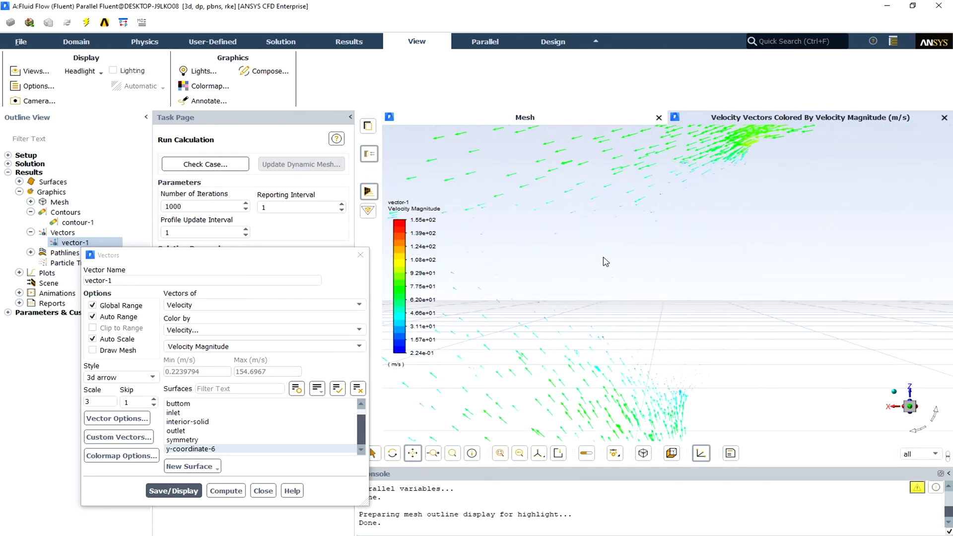
- Close the Vectors dialog and open Force Reports set to forces along direction (1, 0, 0)
click(264, 490)
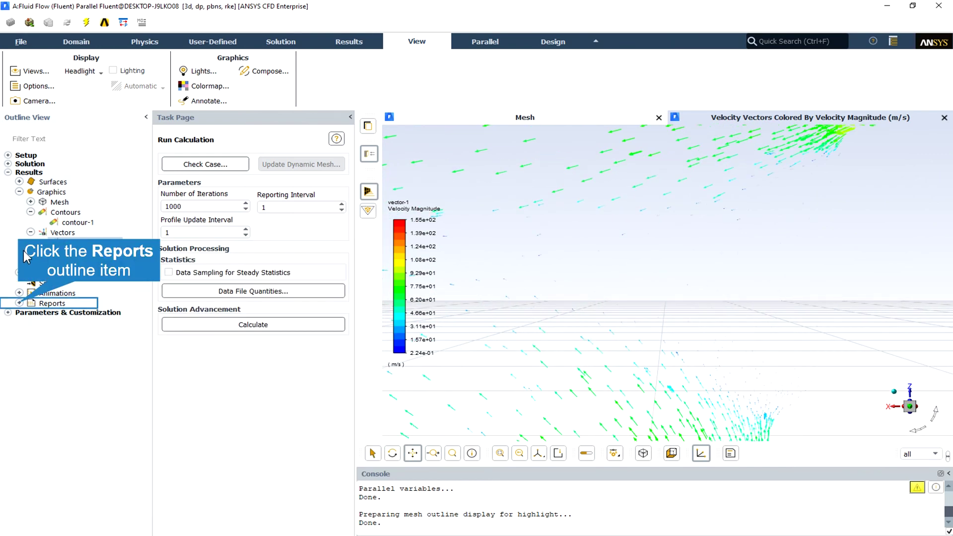
click(20, 303)
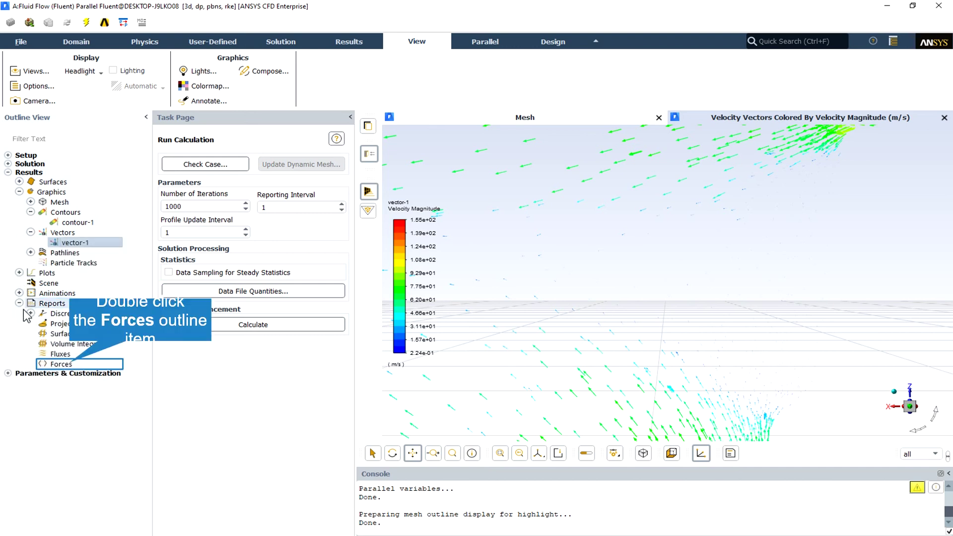
double_click(69, 364)
drag(286, 273, 193, 163)
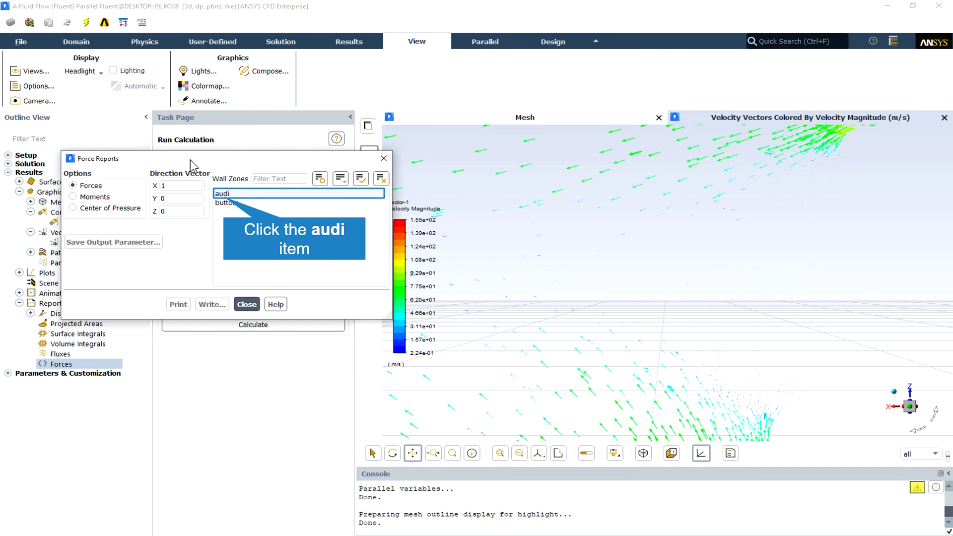
- Print the audi zone's drag force: total 1653.4864 N, total coefficient 2699.5696
click(222, 195)
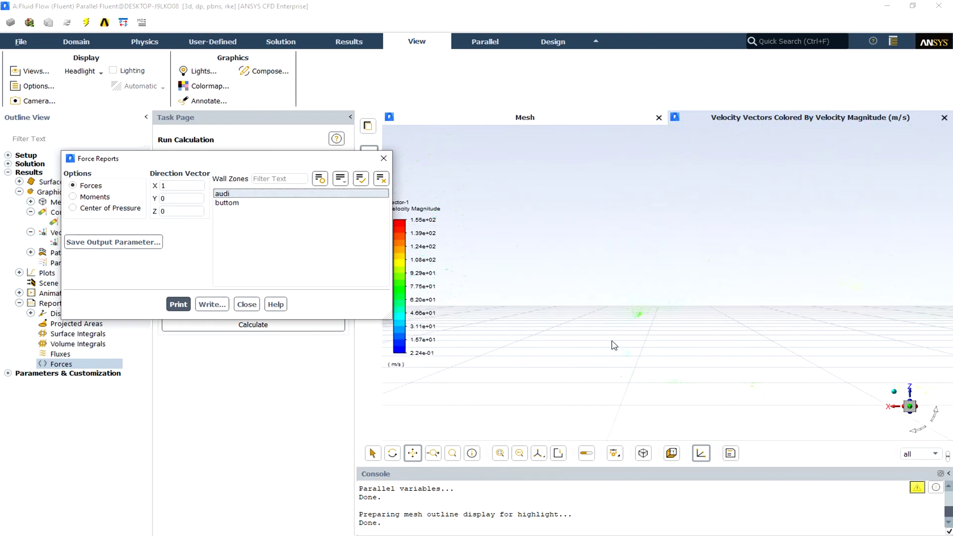
click(179, 305)
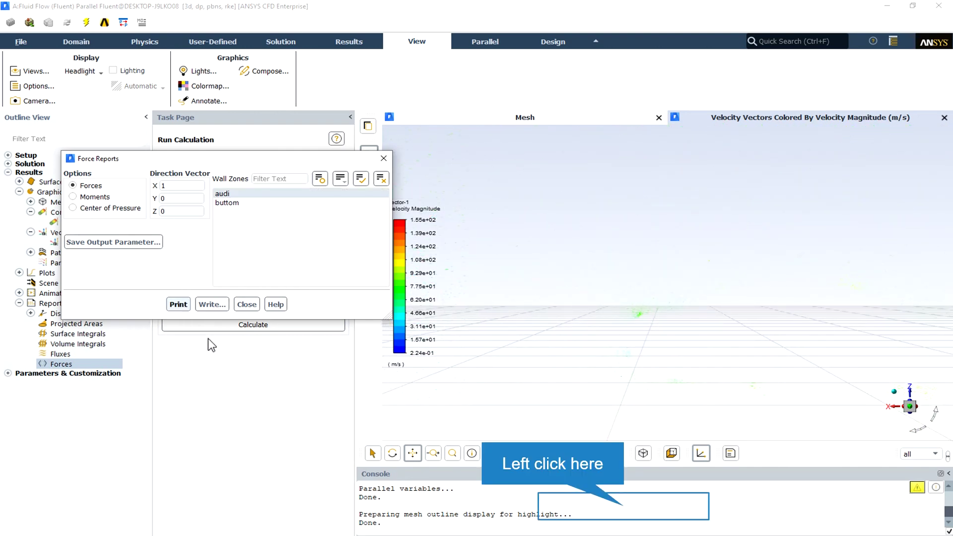
double_click(625, 506)
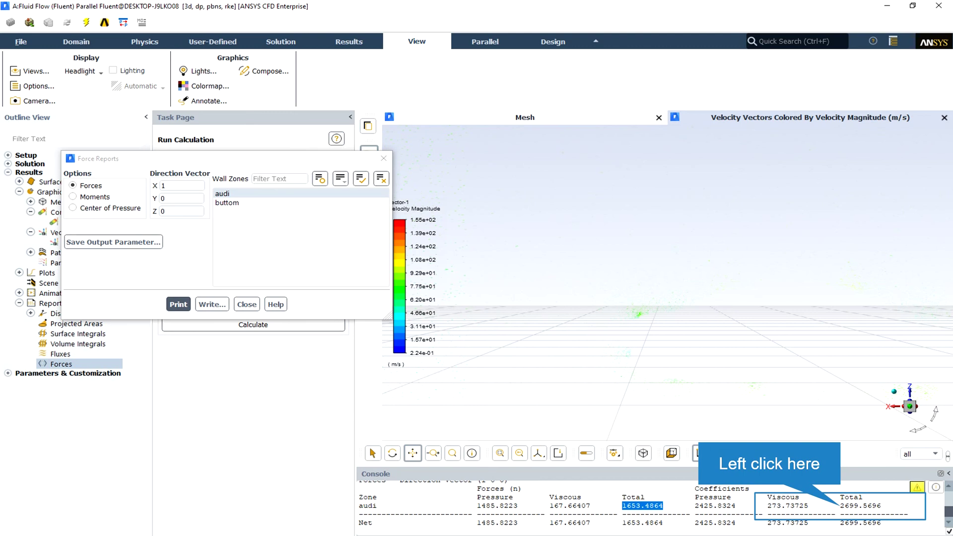
- After noting the drag coefficient, set the force direction to (0, 1, 0) and print the audi lift report
drag(841, 506, 879, 507)
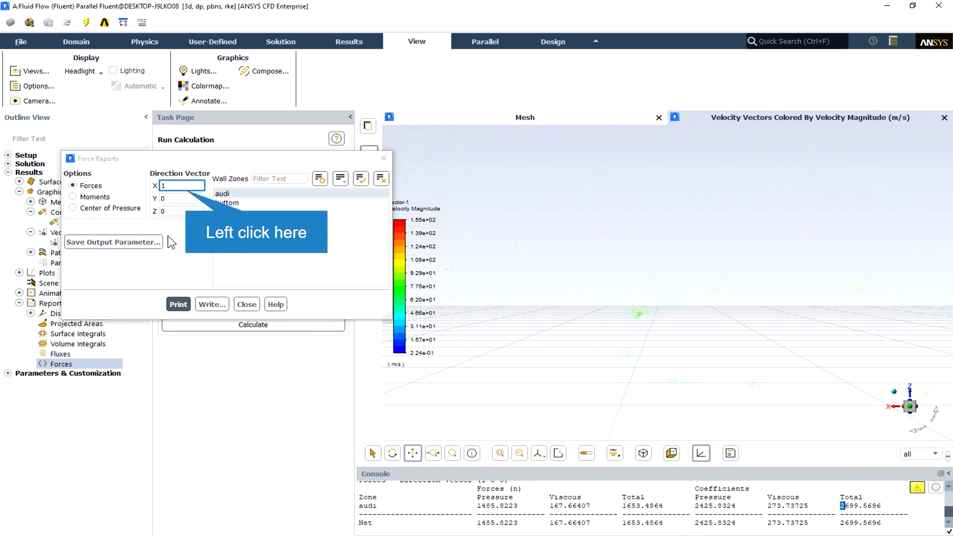
click(174, 186)
text(0)
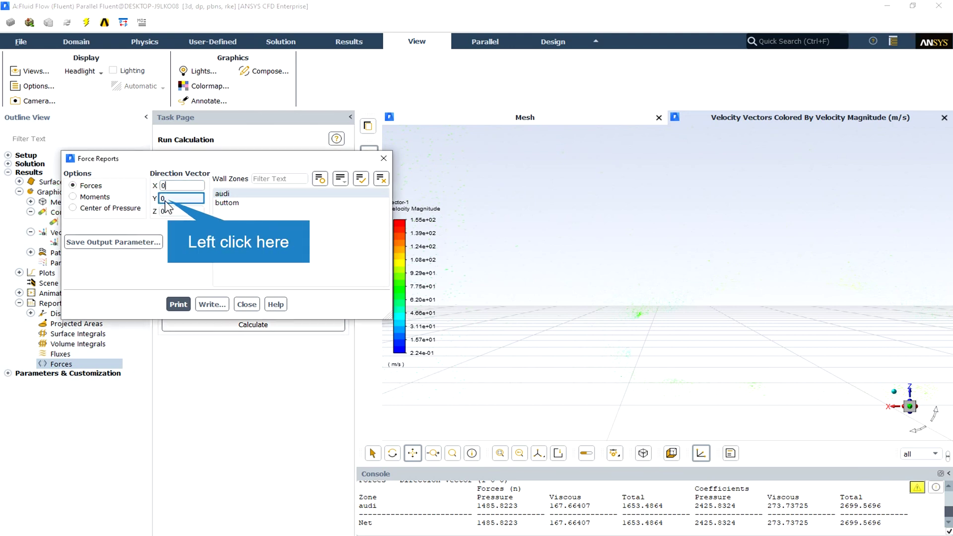
click(162, 198)
text(1)
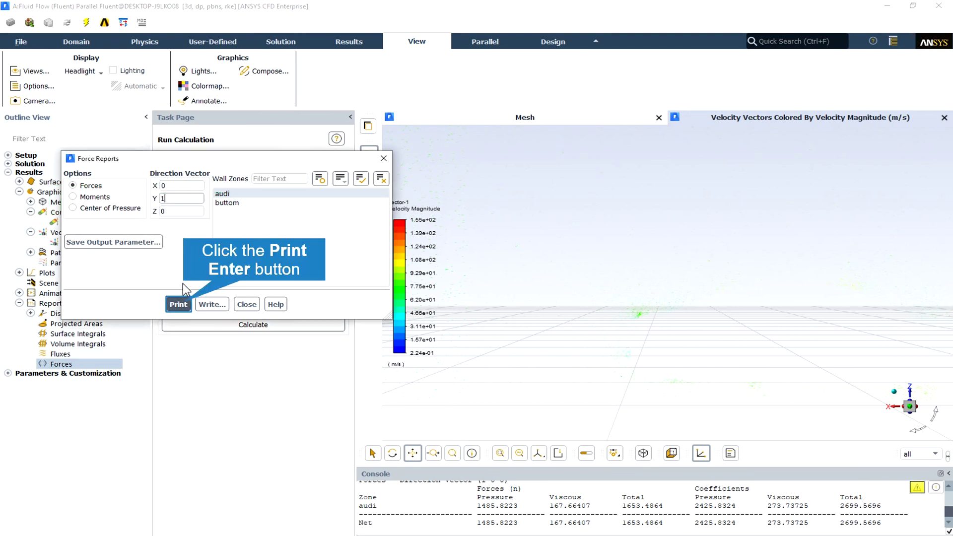
click(185, 303)
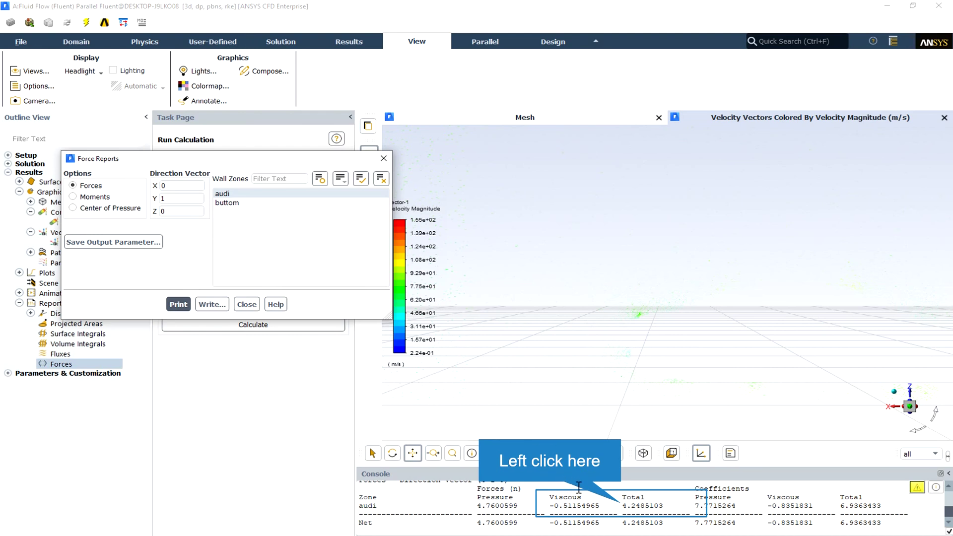
- Highlight the total lift of 4.2485103 N and coefficient 6.9363433 in the console
double_click(624, 504)
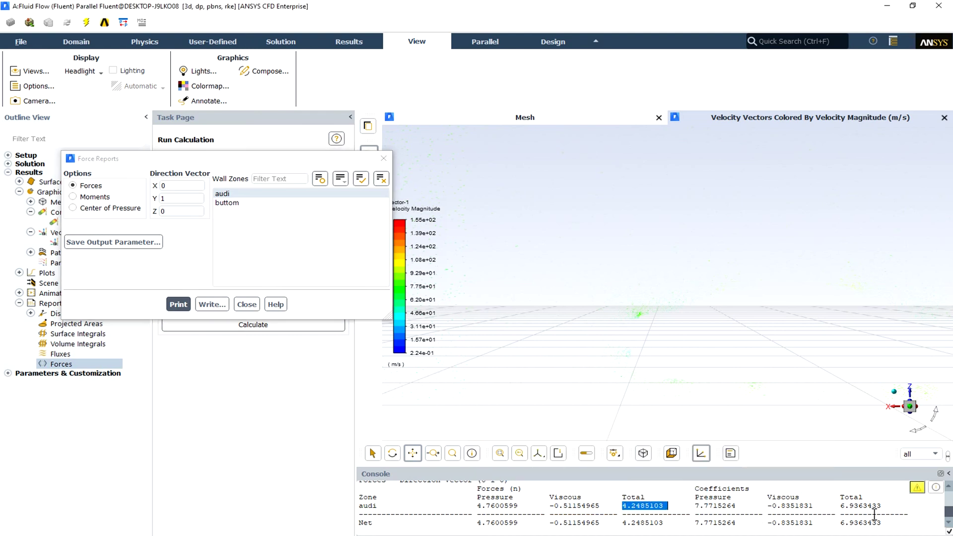
scroll(741, 522, up, 1)
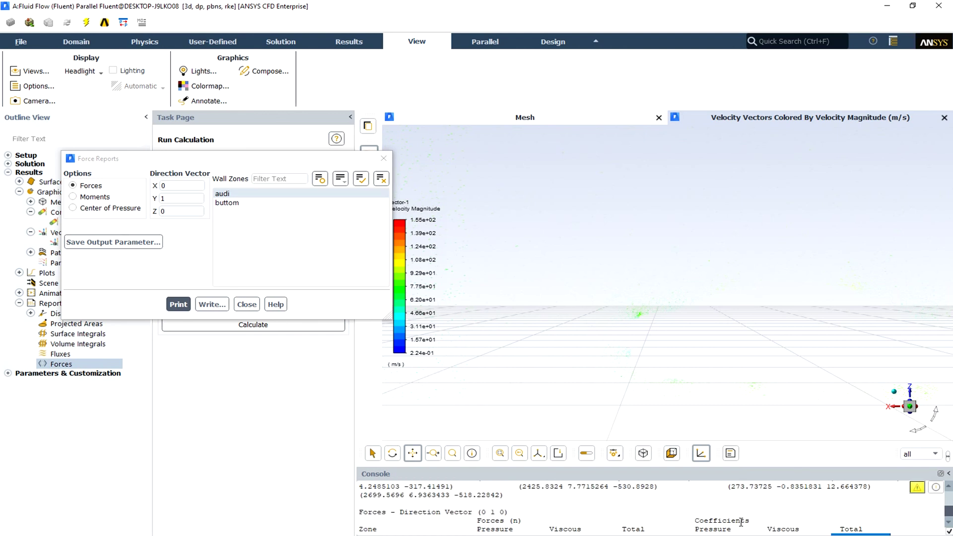
scroll(740, 519, down, 1)
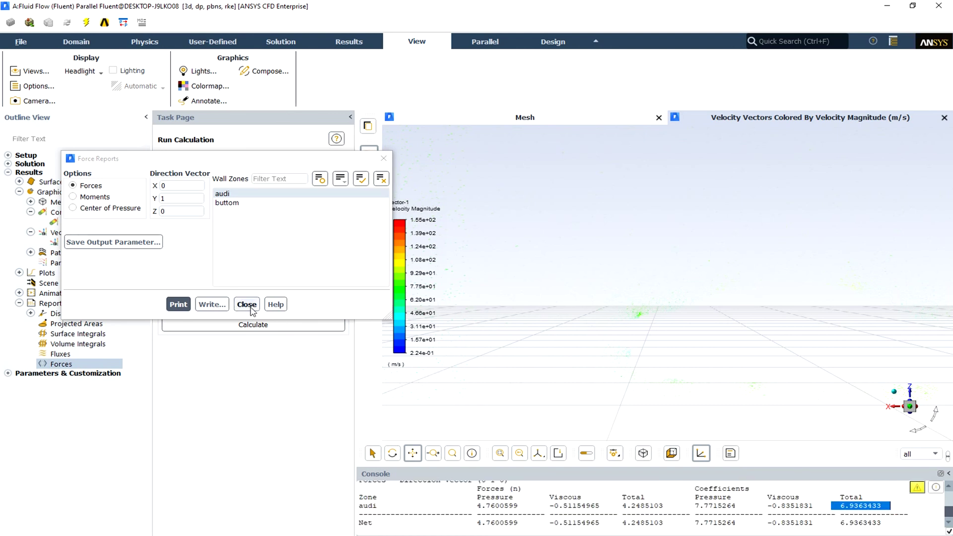